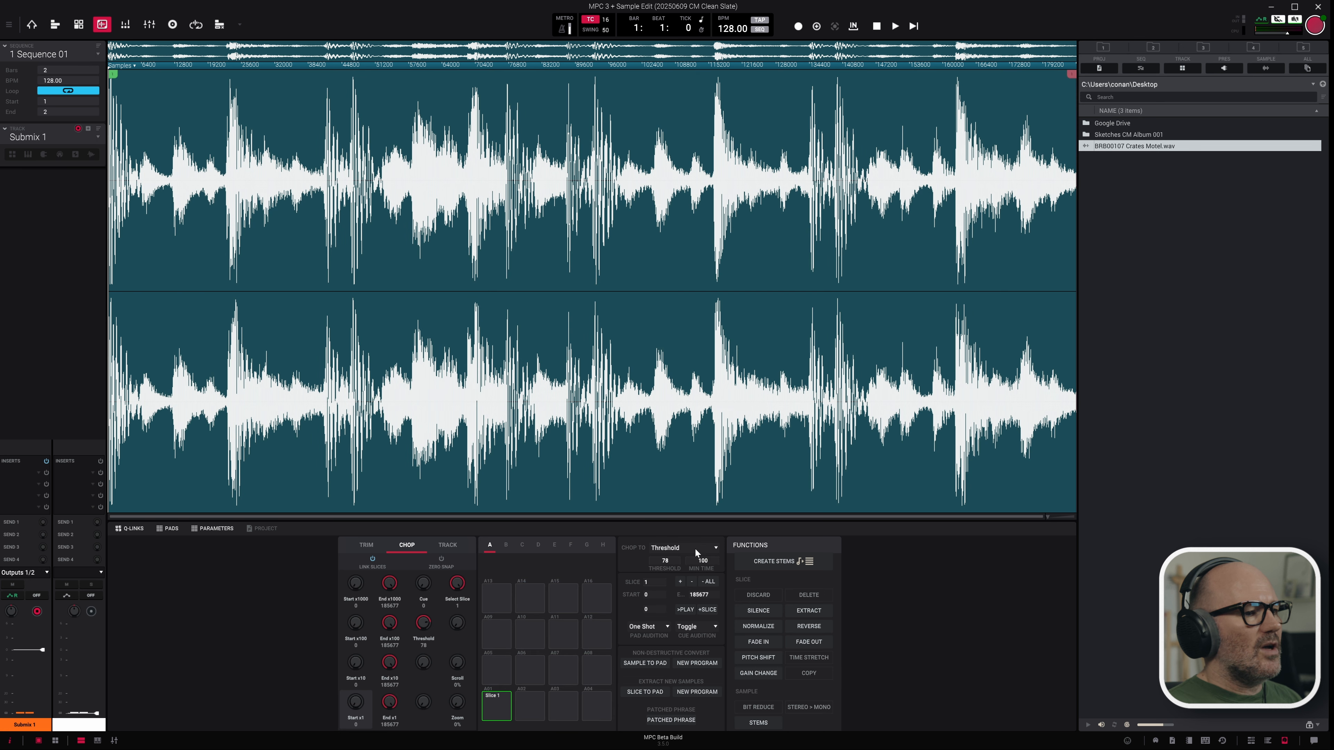
- Try chopping the sample into 16 regions and the BPM chop mode
{"action": "left_click", "coordinate": [689, 587]}
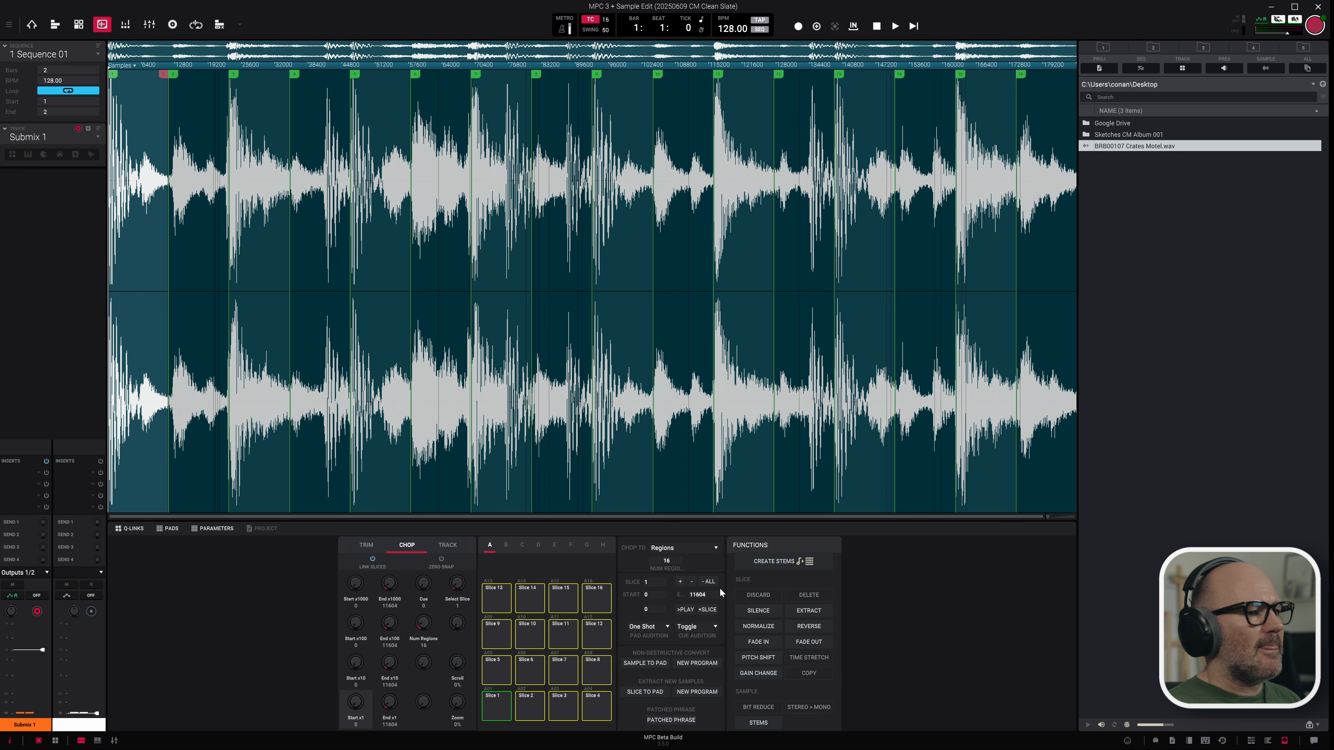
{"action": "left_click", "coordinate": [715, 548]}
{"action": "left_click", "coordinate": [690, 599]}
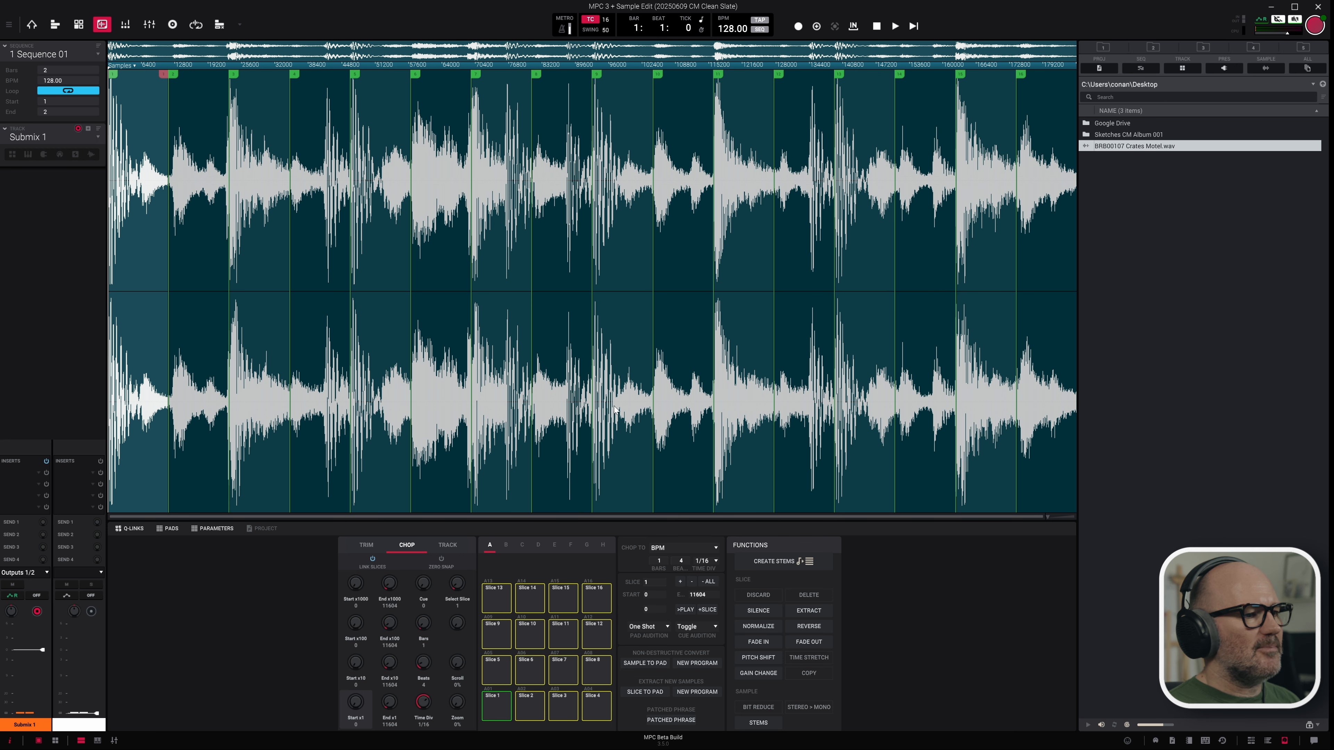
- Clear all slices from the sample and set the chop mode to Manual
{"action": "left_click", "coordinate": [709, 583]}
{"action": "left_click", "coordinate": [688, 547]}
{"action": "left_click", "coordinate": [691, 560]}
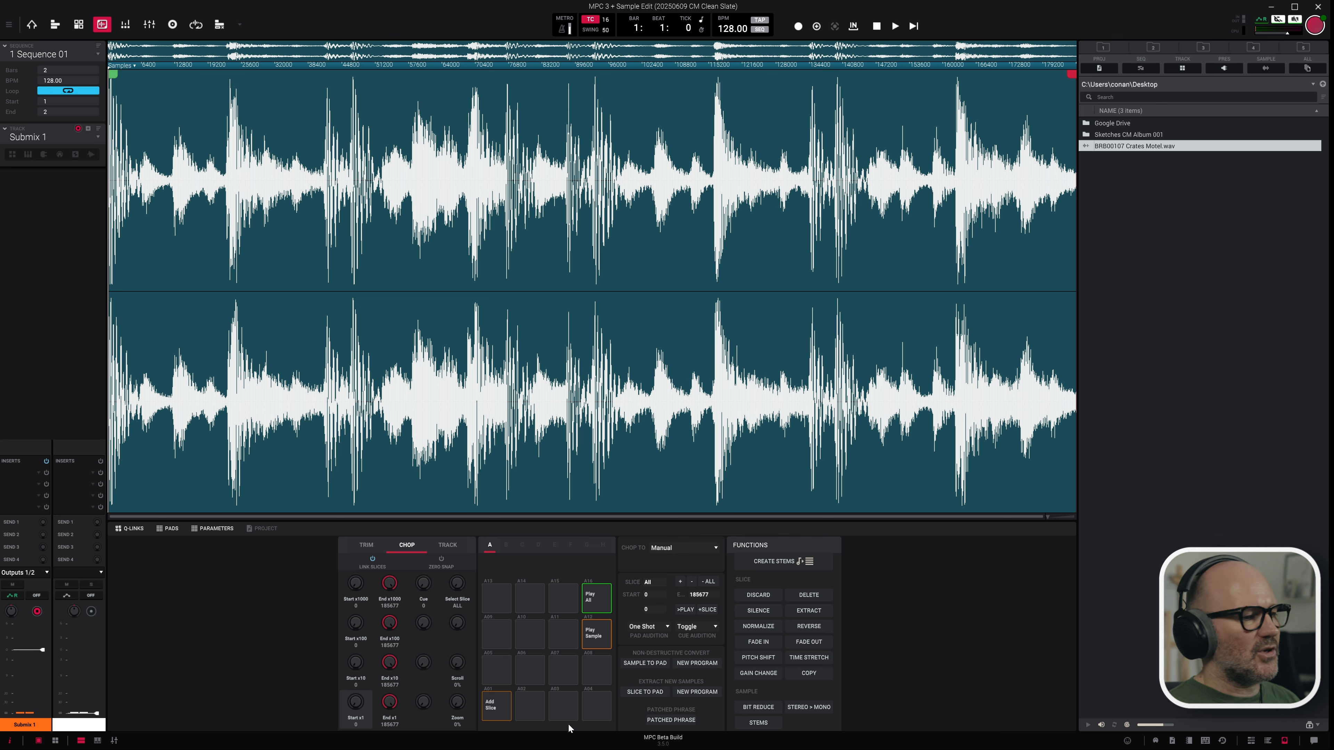
- Play the sample and add slices 1 to 8 by hand in time with its hits, filling the two lowest pad rows
{"action": "left_click", "coordinate": [496, 705]}
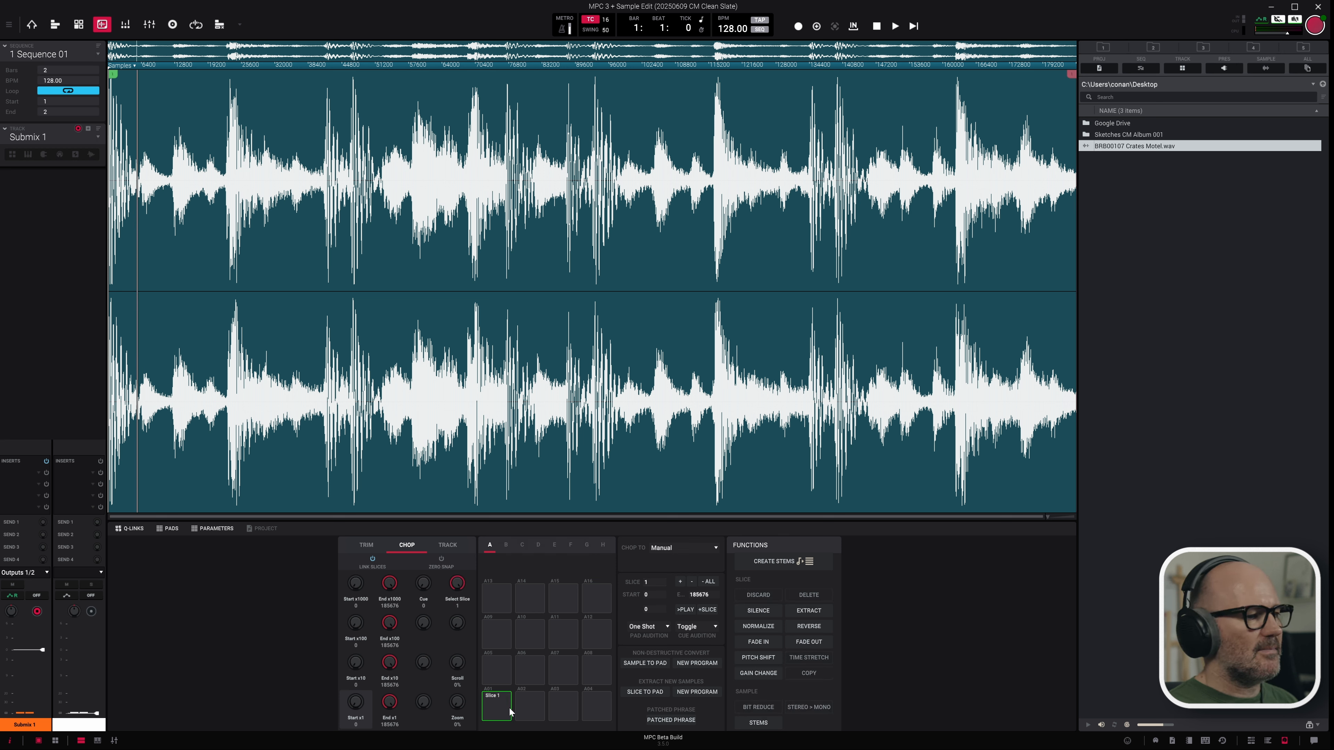
{"action": "left_click", "coordinate": [558, 706]}
{"action": "left_click", "coordinate": [591, 709]}
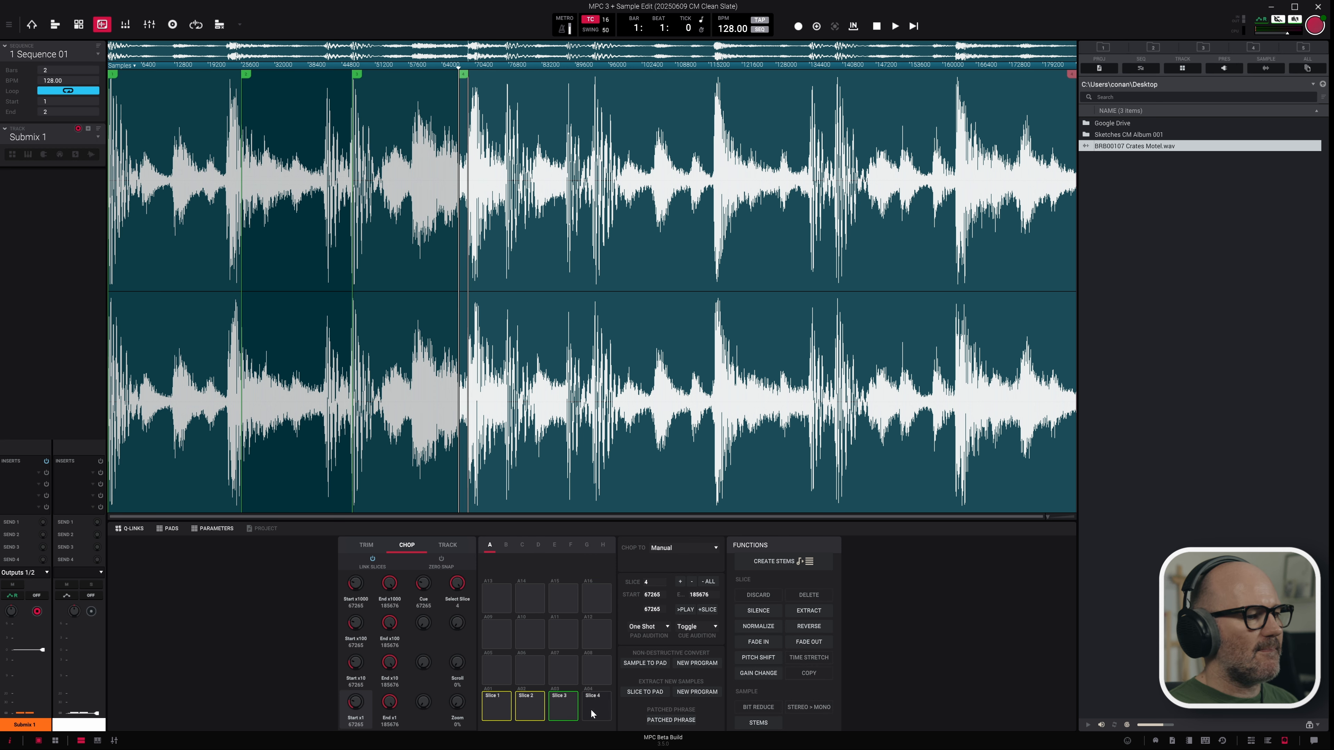
{"action": "left_click", "coordinate": [497, 675]}
{"action": "left_click", "coordinate": [530, 672]}
{"action": "left_click", "coordinate": [557, 673]}
{"action": "left_click", "coordinate": [591, 673]}
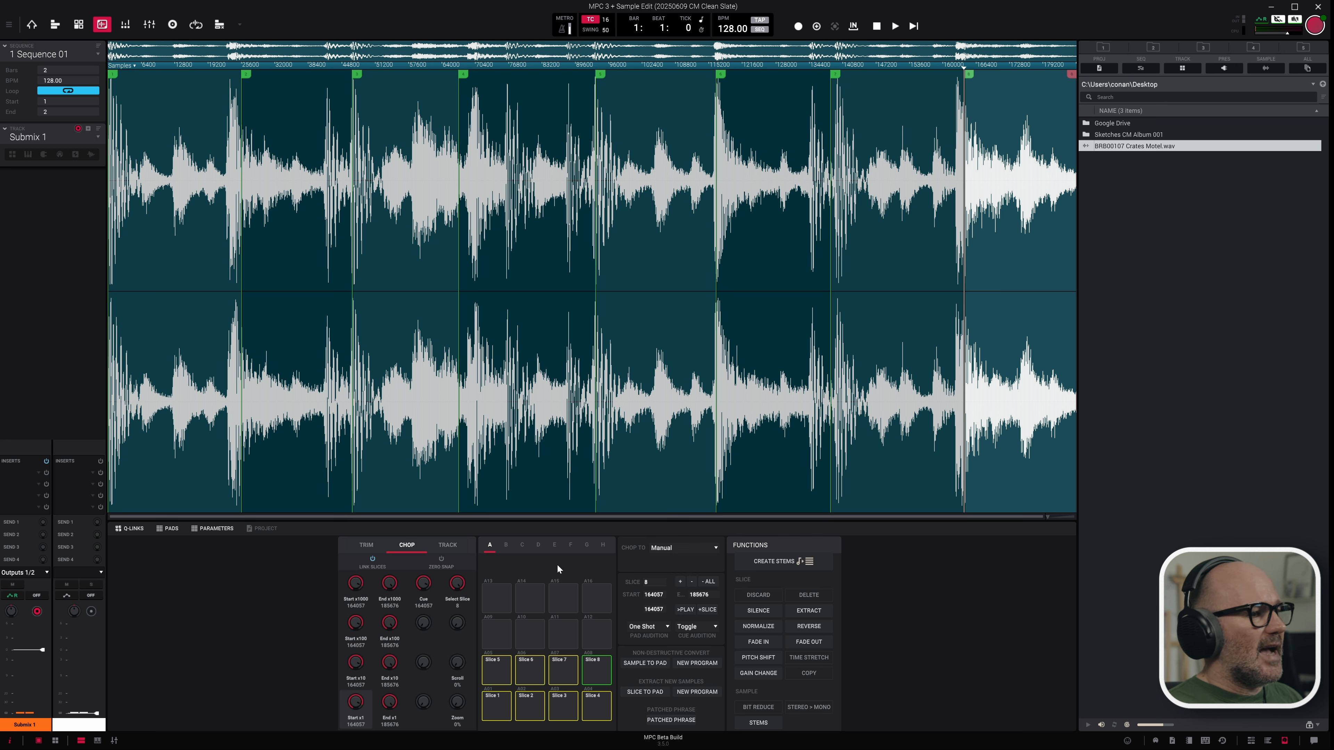
- Enable zero snap and move the start markers of slices 2 and 4 to about 23156 and 68421
{"action": "left_click", "coordinate": [442, 560]}
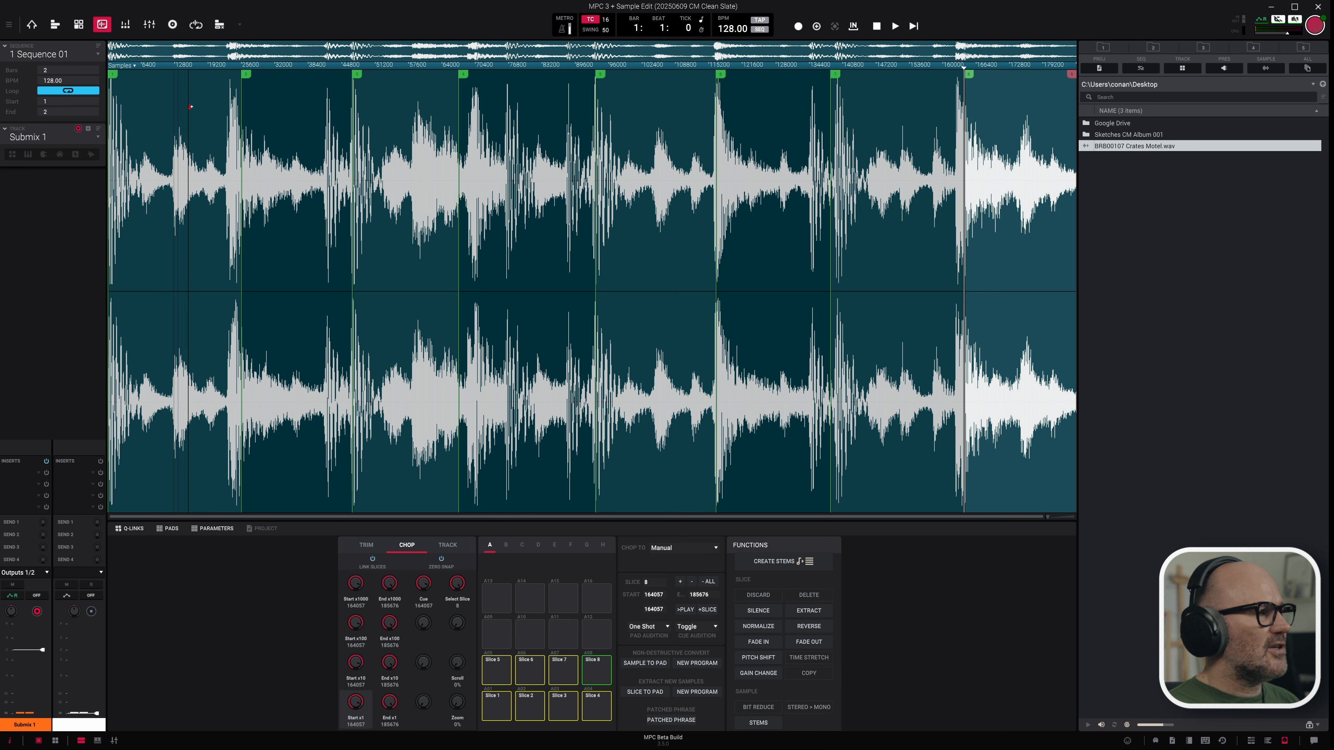
{"action": "left_click_drag", "start_coordinate": [246, 73], "coordinate": [235, 74]}
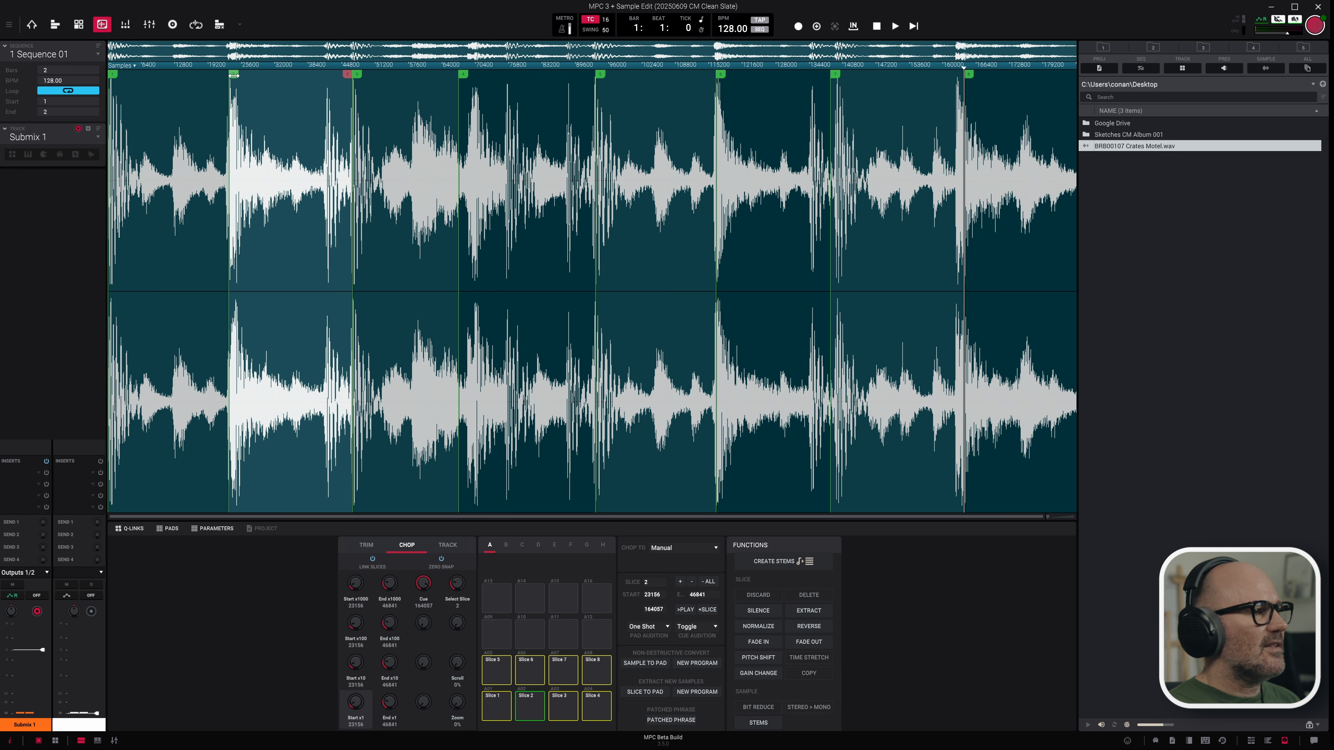
{"action": "left_click_drag", "start_coordinate": [465, 76], "coordinate": [471, 76]}
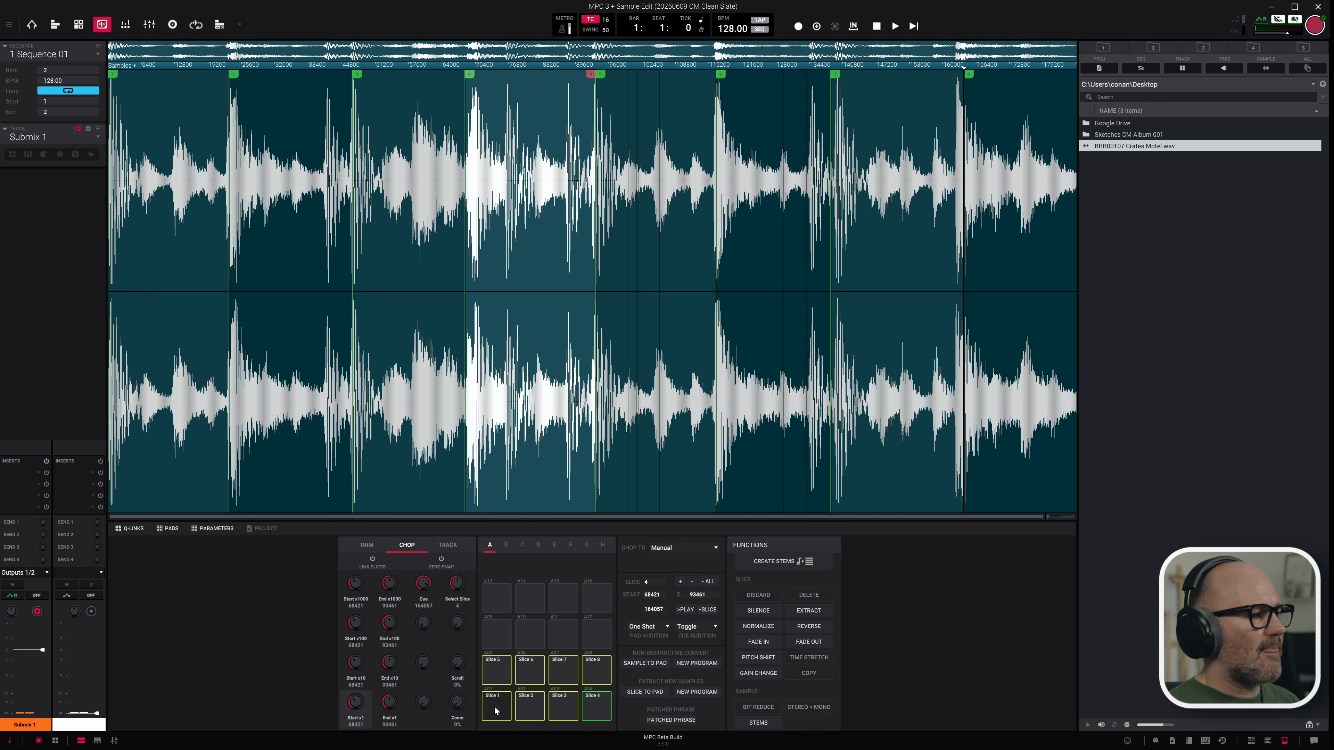
- Audition slices 1 and 2, and refine slice 2's start to about 23328 at its transient
{"action": "left_click", "coordinate": [496, 711]}
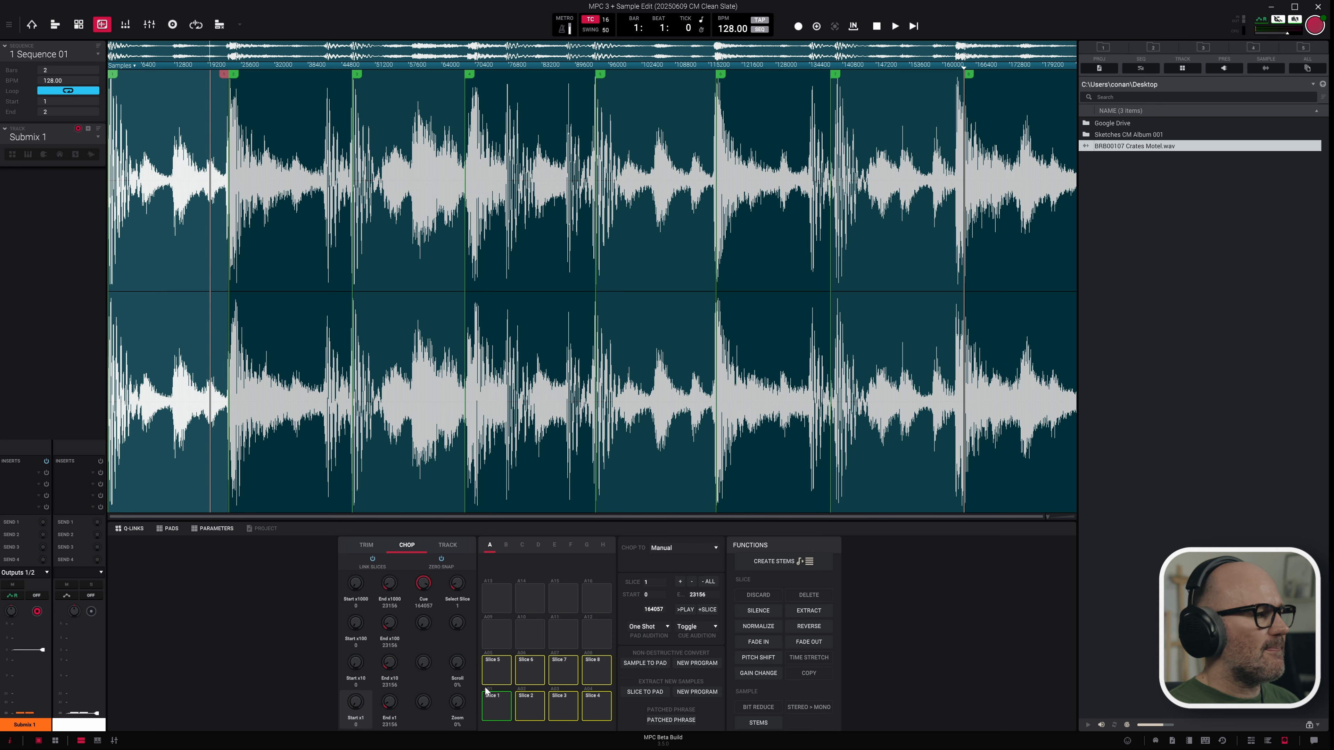
{"action": "left_click", "coordinate": [526, 710]}
{"action": "scroll", "coordinate": [279, 366], "scroll_direction": "up", "scroll_amount": 3}
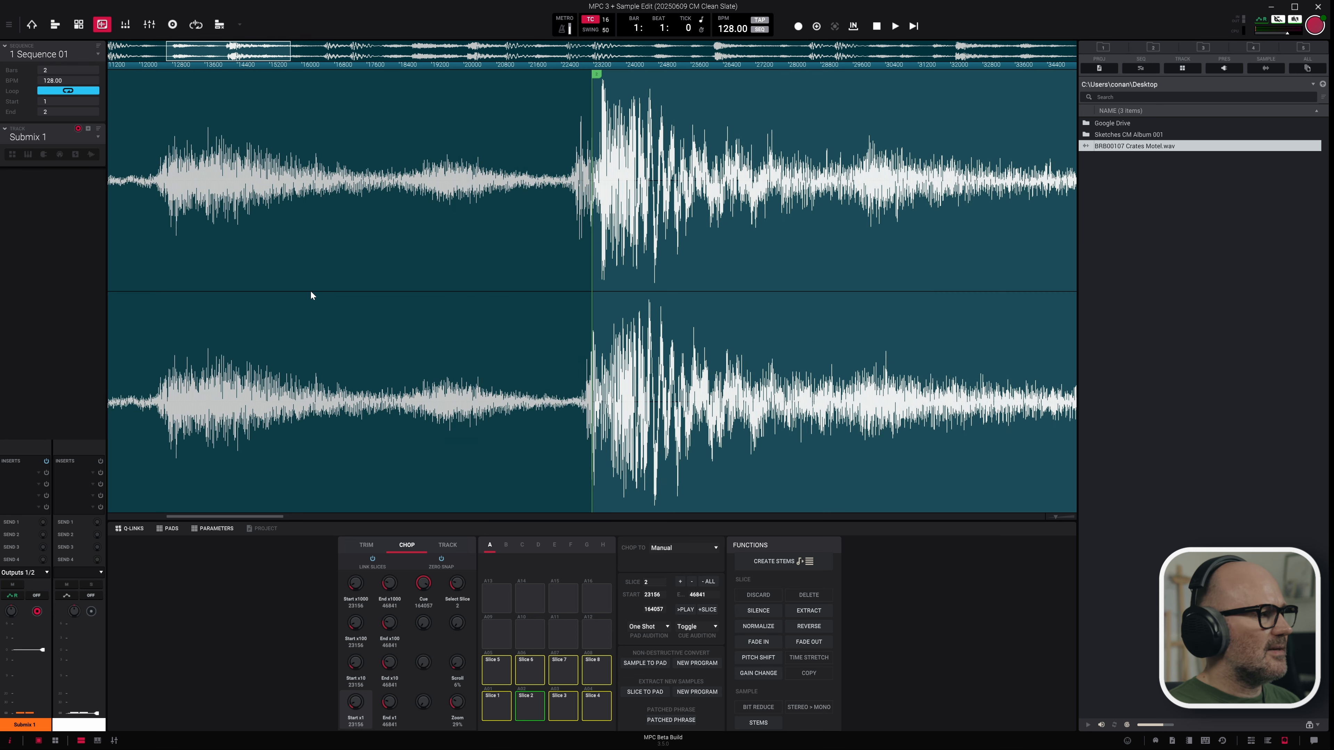
{"action": "scroll", "coordinate": [293, 311], "scroll_direction": "up", "scroll_amount": 3}
{"action": "left_click_drag", "start_coordinate": [591, 75], "coordinate": [620, 75]}
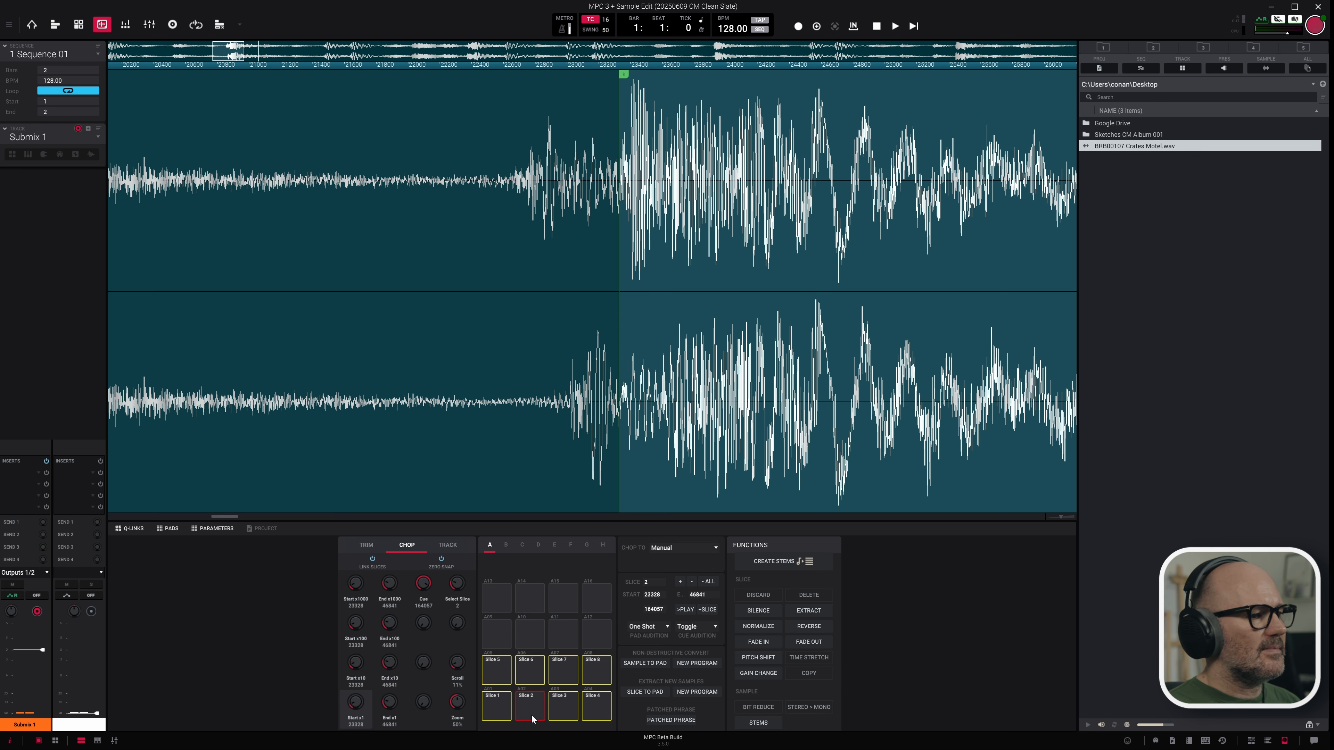
- Move slice 3's start to about 46640 and slice 4's start to about 68969, right where their hits begin
{"action": "left_click", "coordinate": [560, 709]}
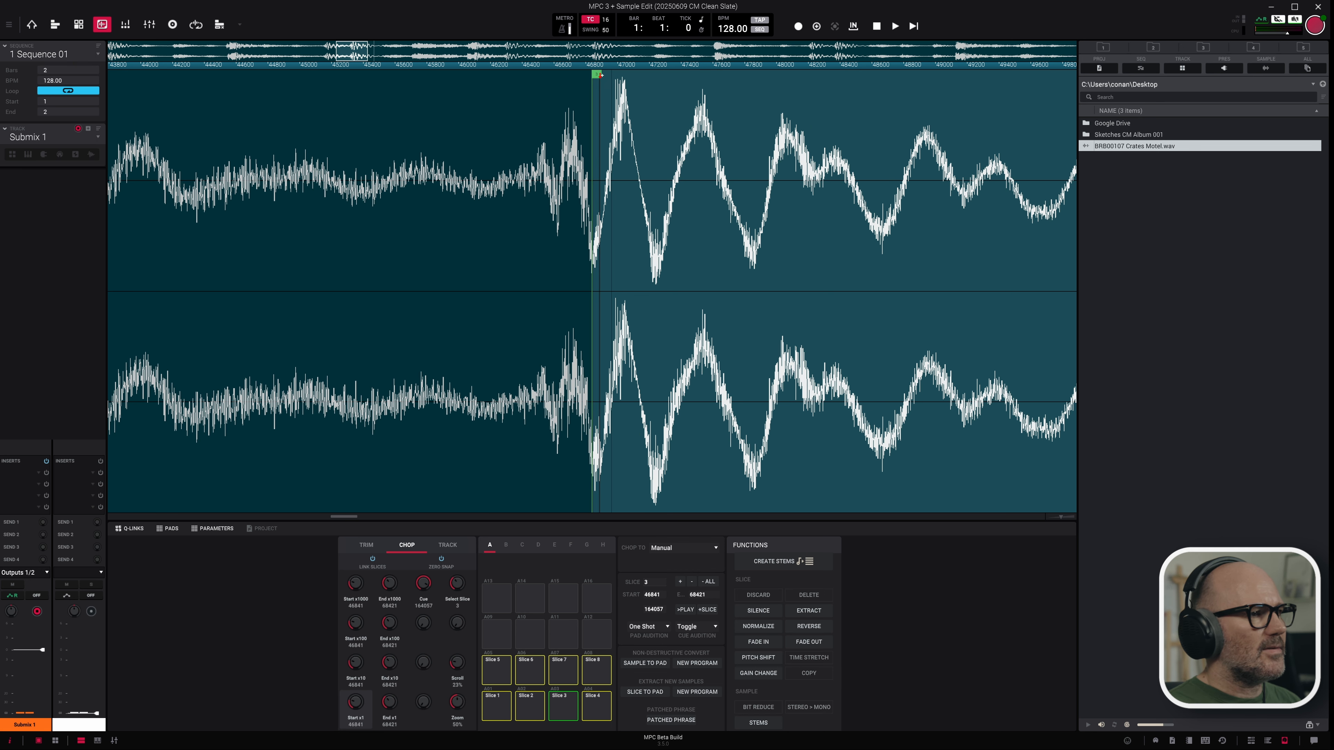
{"action": "left_click_drag", "start_coordinate": [595, 76], "coordinate": [566, 80]}
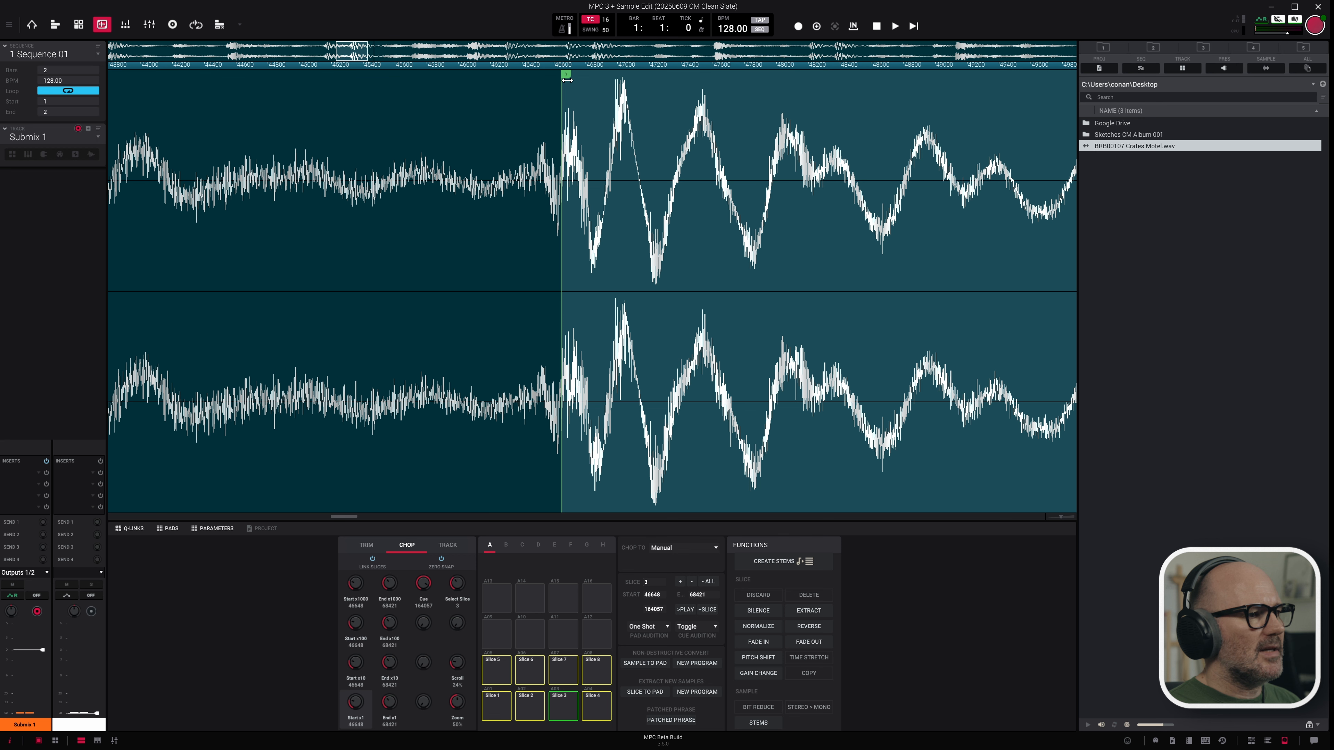
{"action": "left_click", "coordinate": [598, 707]}
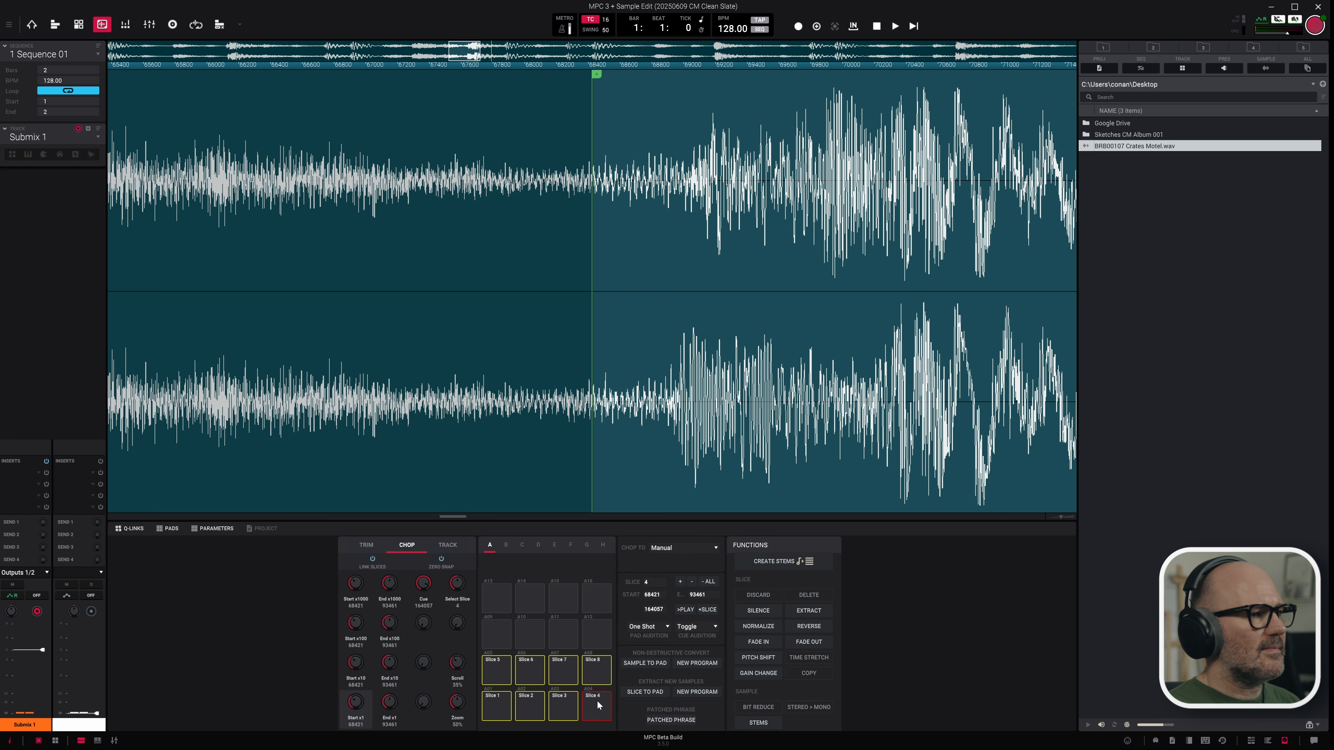
{"action": "left_click_drag", "start_coordinate": [593, 72], "coordinate": [681, 75]}
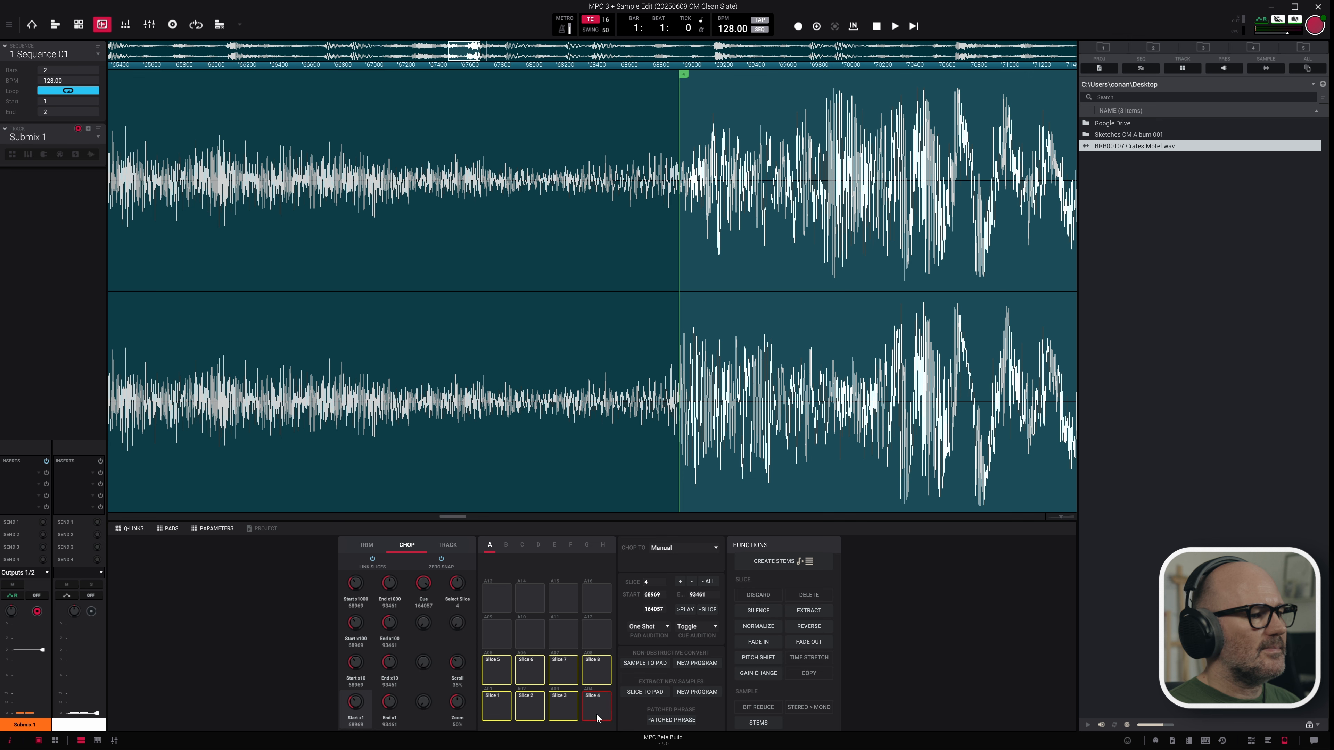
- Move slice 5's start to about 92951 and slice 6's start to about 116242, at the onset of their hits
{"action": "left_click", "coordinate": [500, 676]}
{"action": "left_click_drag", "start_coordinate": [589, 72], "coordinate": [512, 74]}
{"action": "left_click", "coordinate": [526, 670]}
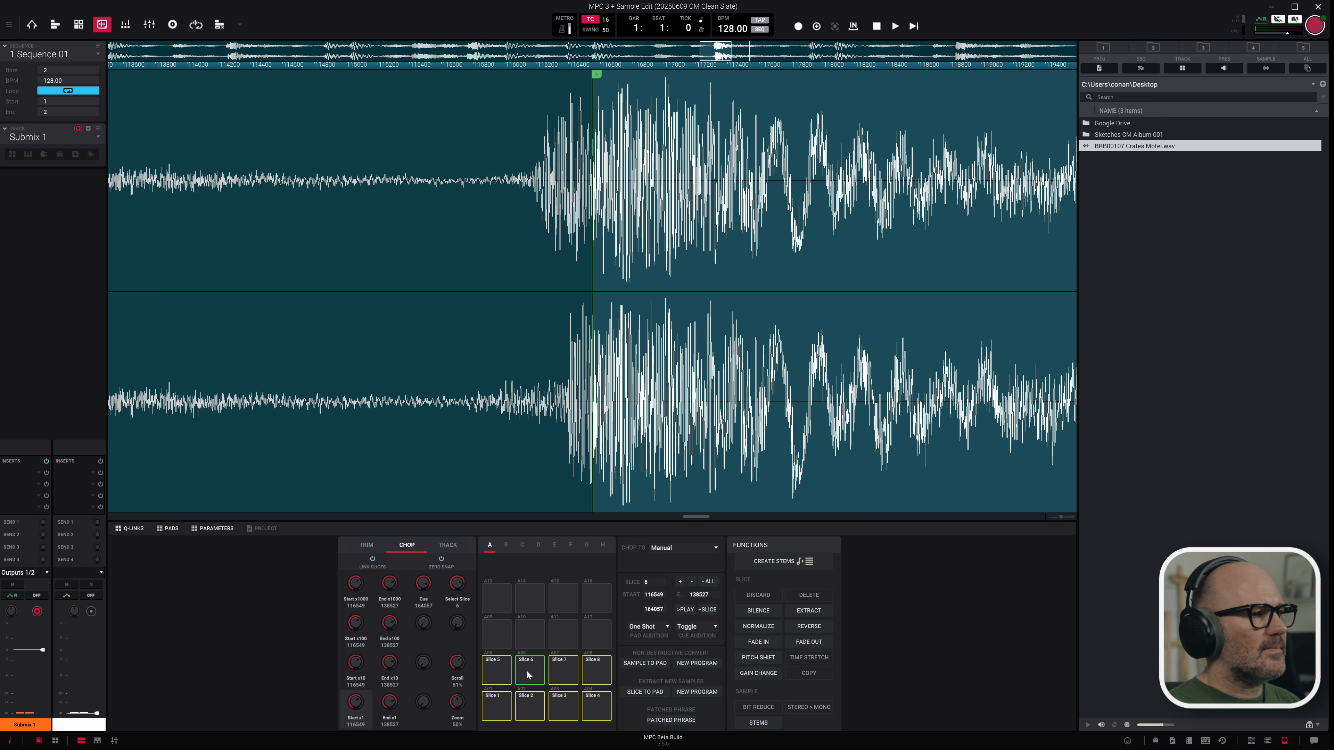
{"action": "left_click_drag", "start_coordinate": [592, 76], "coordinate": [548, 73]}
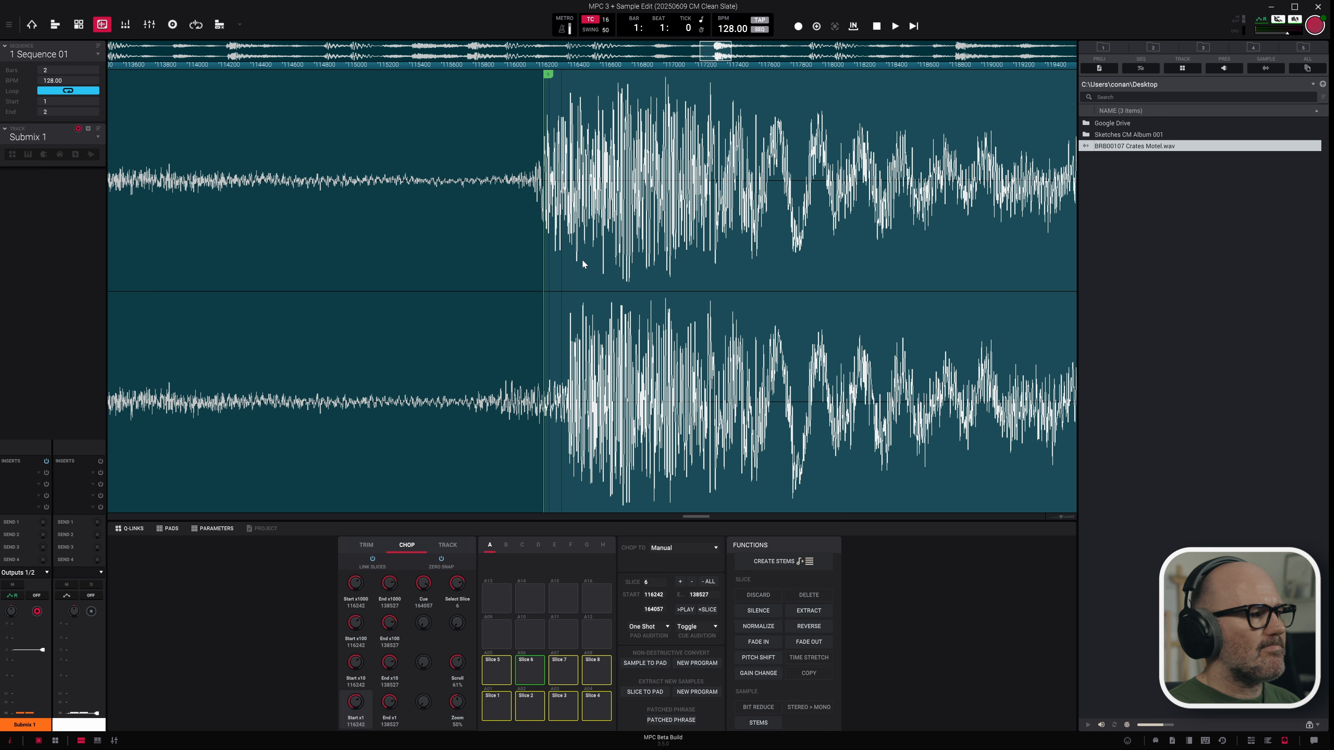
- Move slice 7's start to about 139317 and try to pull slice 8's start back to its transient
{"action": "left_click", "coordinate": [566, 677]}
{"action": "left_click_drag", "start_coordinate": [589, 74], "coordinate": [720, 78]}
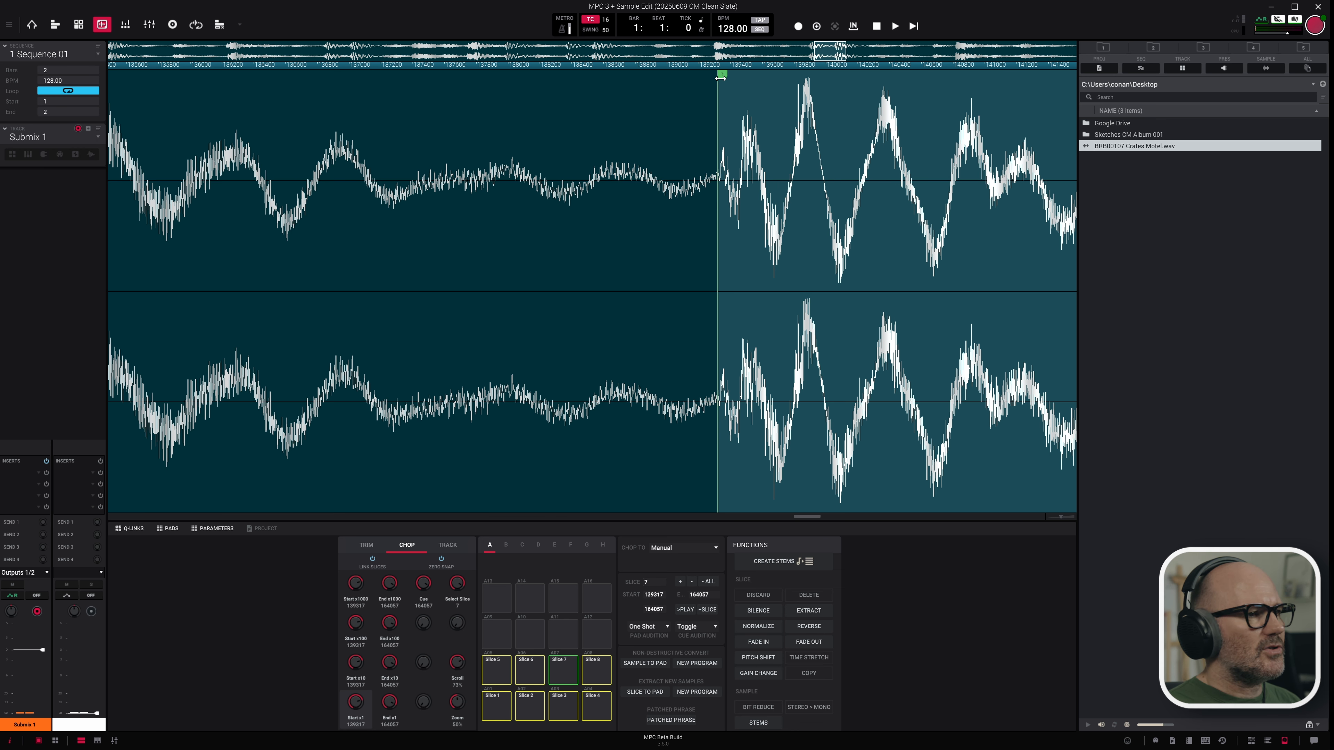
{"action": "left_click", "coordinate": [598, 678]}
{"action": "left_click_drag", "start_coordinate": [593, 77], "coordinate": [357, 76]}
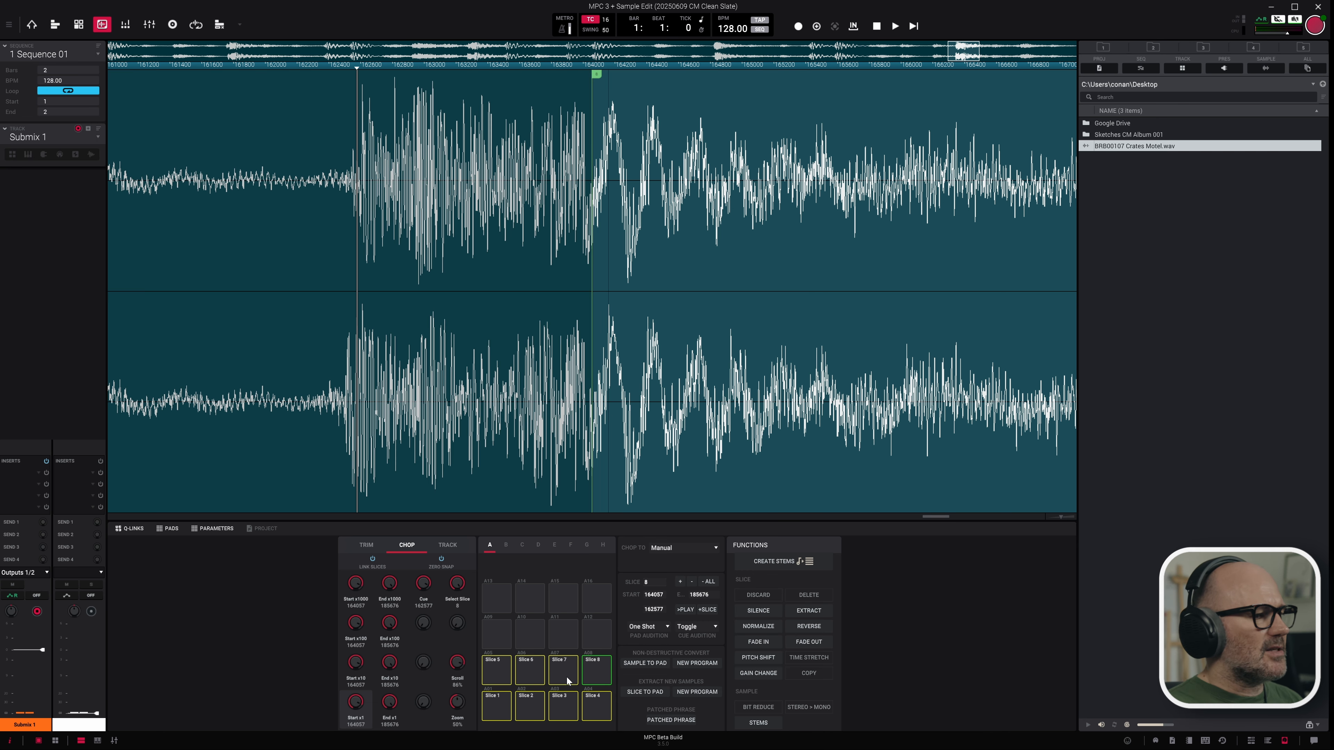
- Audition slice 1 and pull its end marker back to the quiet part just before slice 2's transient
{"action": "left_click", "coordinate": [500, 712]}
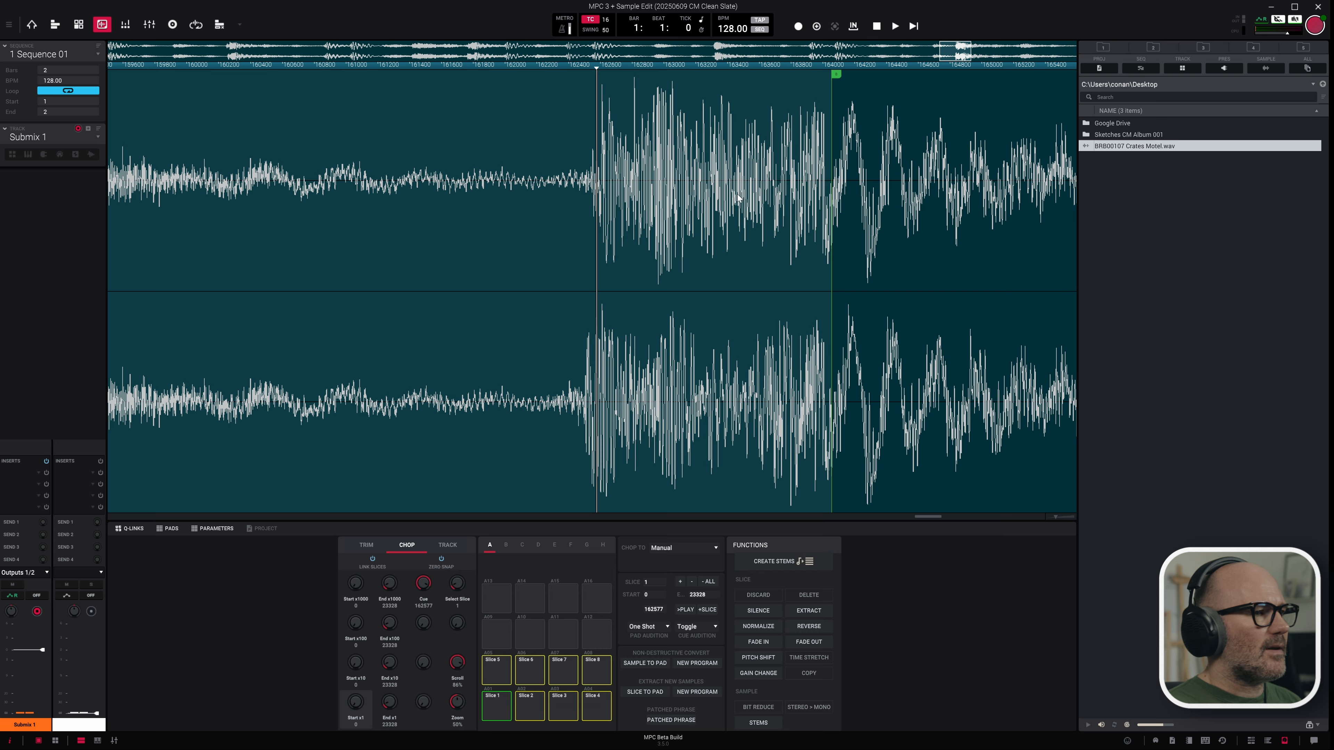
{"action": "scroll", "coordinate": [544, 177], "scroll_direction": "down", "scroll_amount": 5}
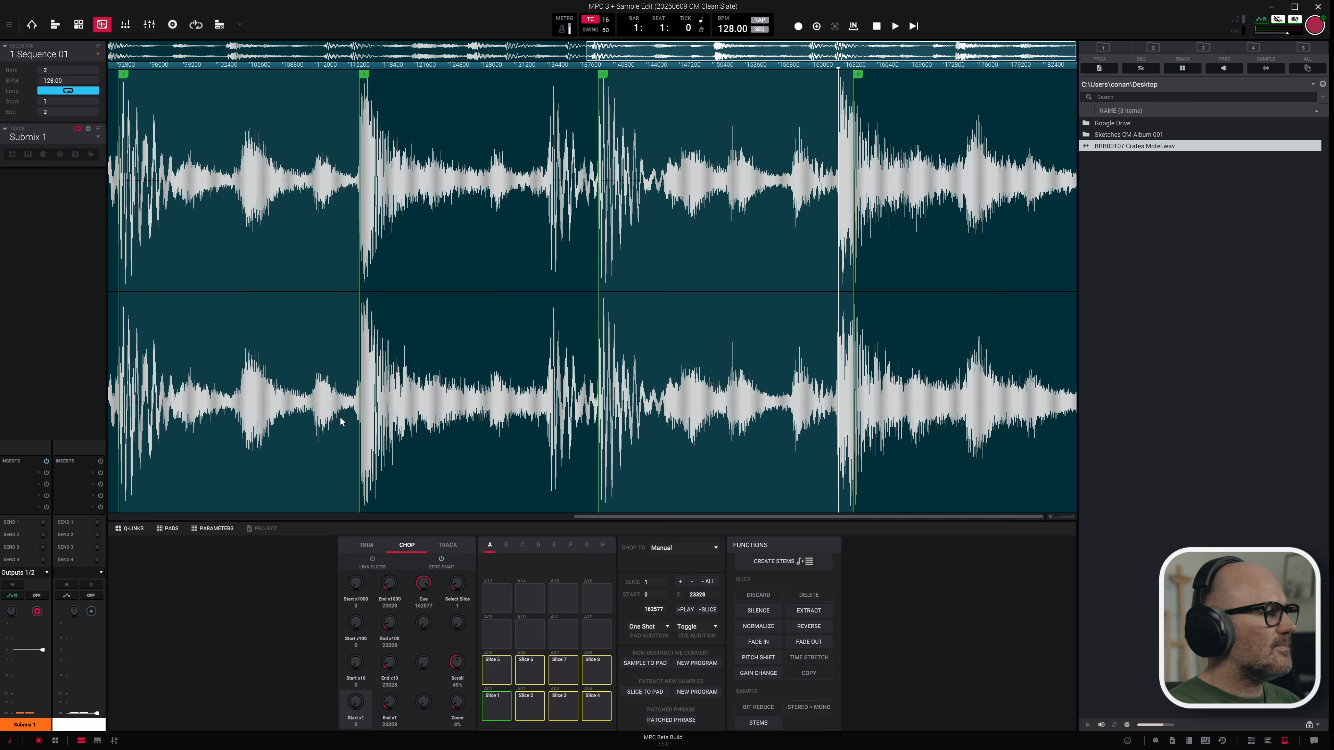
{"action": "scroll", "coordinate": [341, 421], "scroll_direction": "down", "scroll_amount": 3}
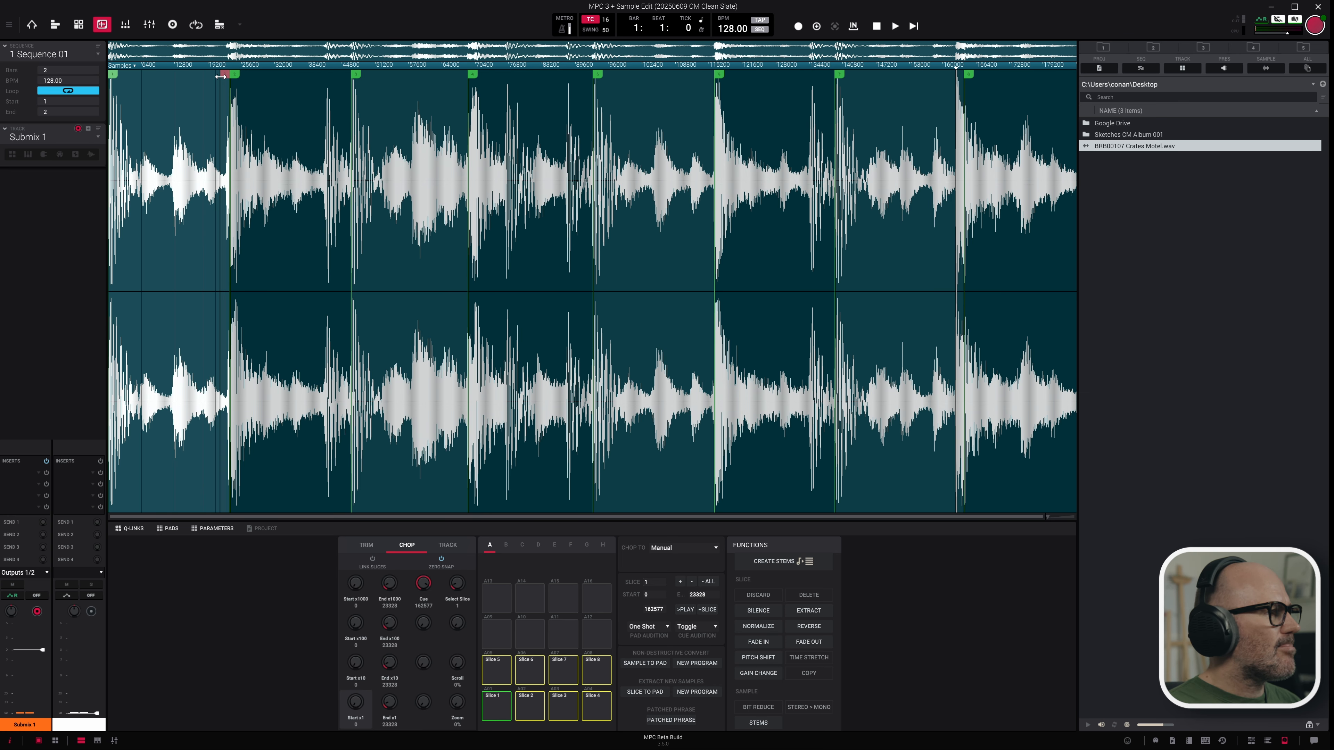
{"action": "scroll", "coordinate": [224, 77], "scroll_direction": "up", "scroll_amount": 3}
{"action": "scroll", "coordinate": [683, 129], "scroll_direction": "down", "scroll_amount": 2}
{"action": "scroll", "coordinate": [614, 127], "scroll_direction": "up", "scroll_amount": 2}
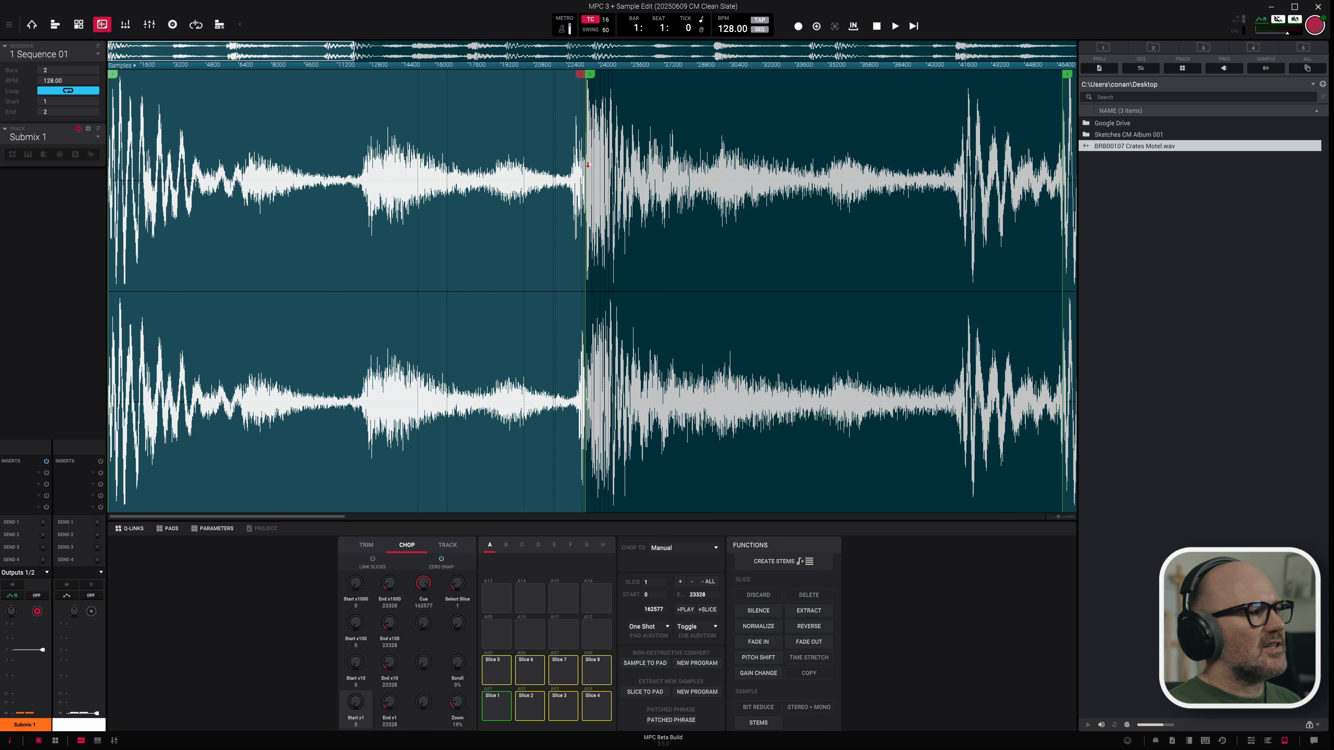
{"action": "scroll", "coordinate": [585, 294], "scroll_direction": "up", "scroll_amount": 3}
{"action": "left_click_drag", "start_coordinate": [593, 75], "coordinate": [406, 108]}
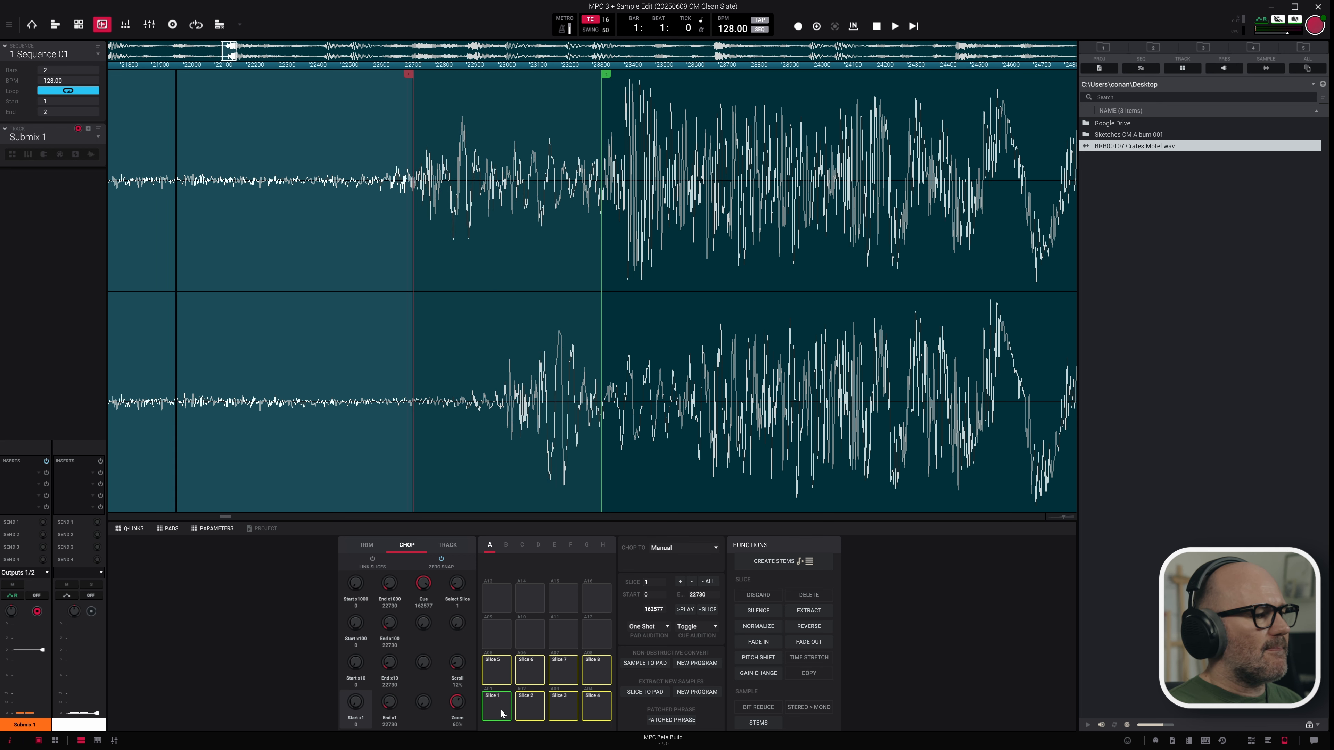
{"action": "left_click_drag", "start_coordinate": [411, 75], "coordinate": [392, 75]}
- Pull slice 2's end back to about 46449 and slice 3's end slightly ahead of slice 4's start
{"action": "left_click", "coordinate": [525, 704]}
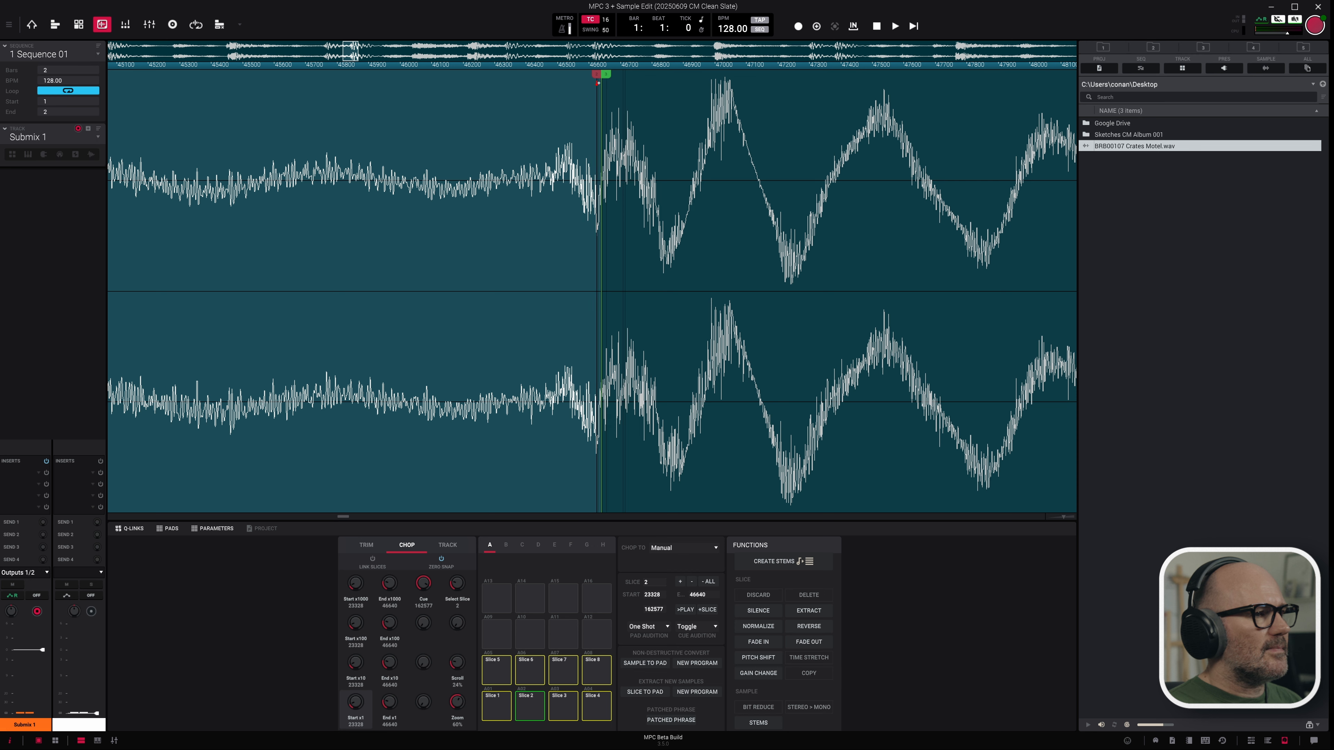
{"action": "left_click_drag", "start_coordinate": [596, 77], "coordinate": [529, 84]}
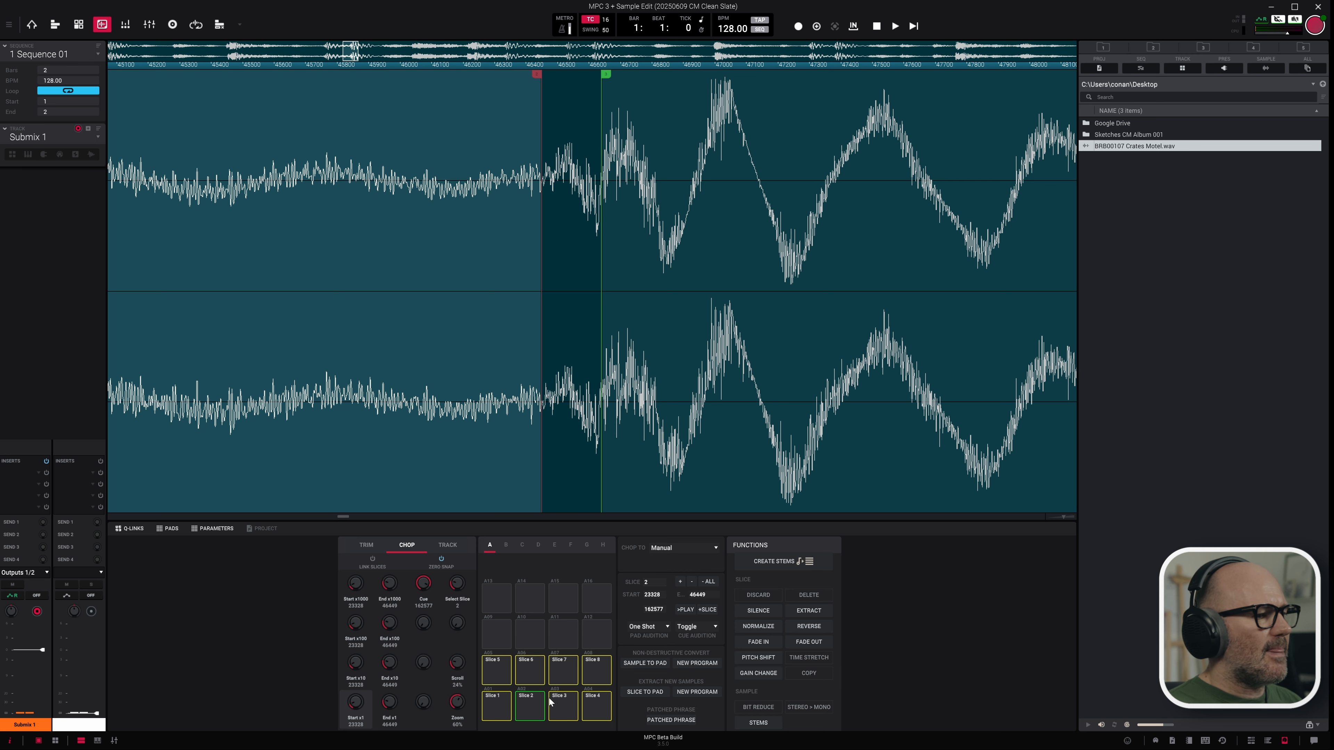
{"action": "left_click", "coordinate": [561, 712]}
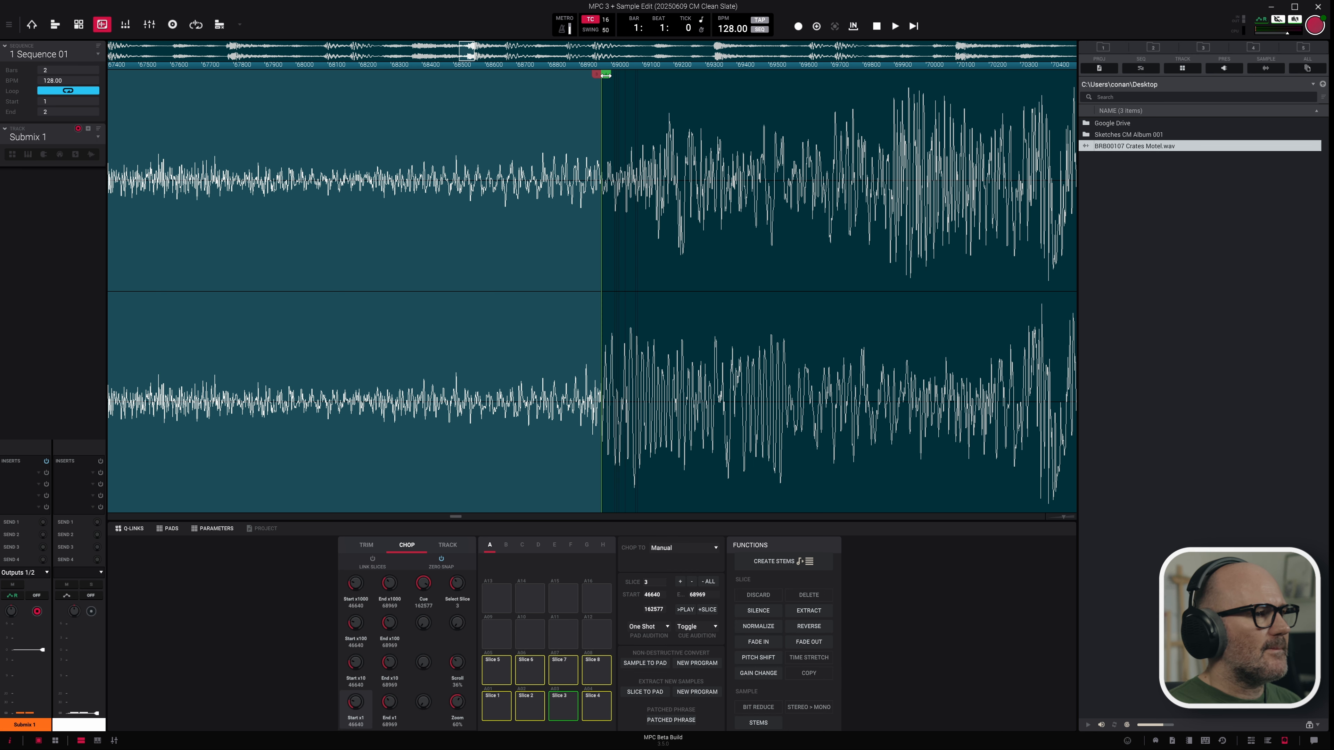
{"action": "left_click_drag", "start_coordinate": [597, 75], "coordinate": [573, 77]}
- Pull slice 4's end back to about 92839 and slice 5's end back to about 115940
{"action": "left_click", "coordinate": [600, 715]}
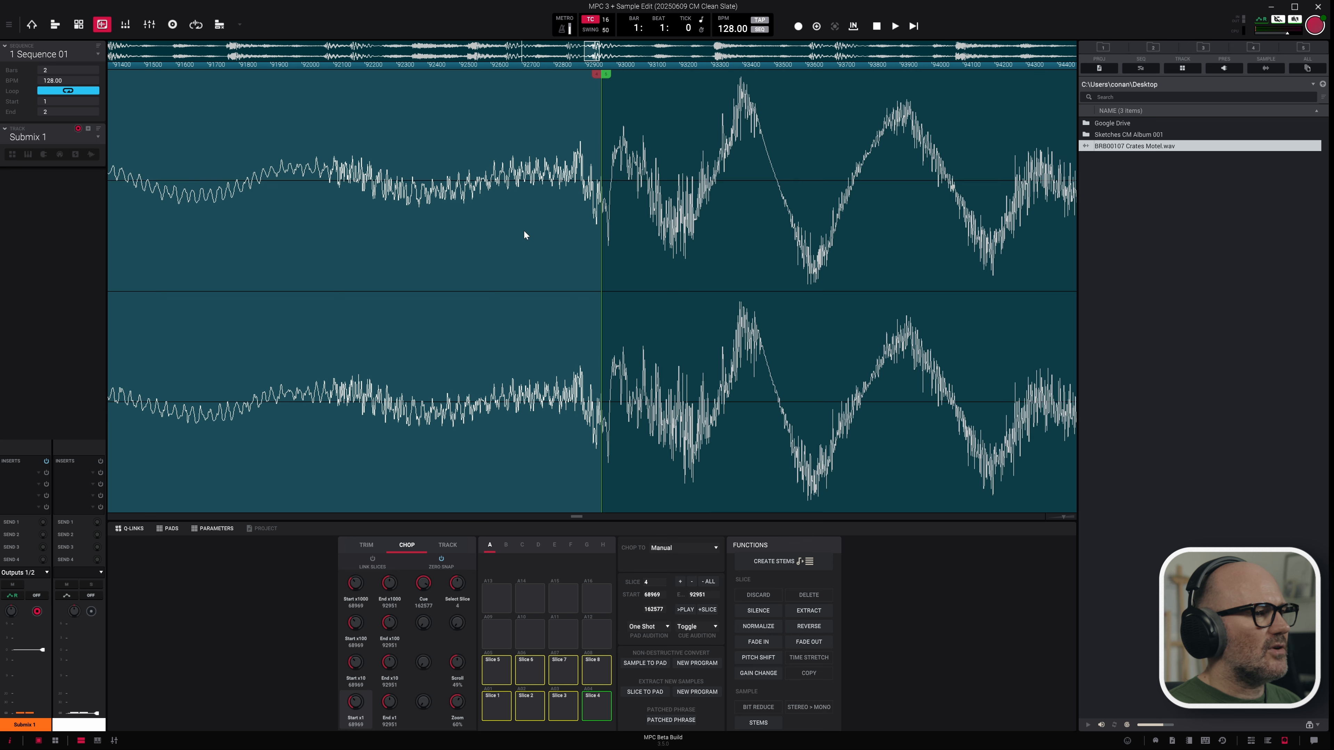
{"action": "left_click_drag", "start_coordinate": [592, 77], "coordinate": [552, 78]}
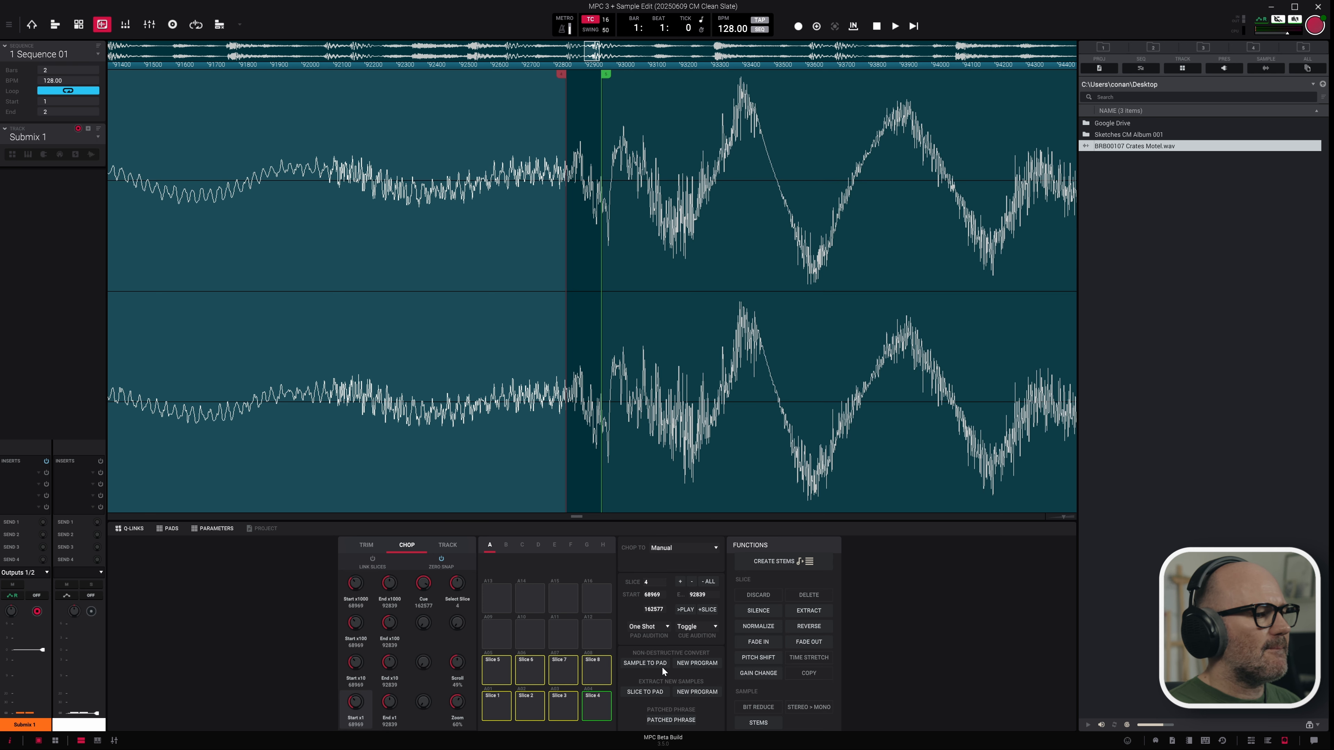
{"action": "left_click", "coordinate": [496, 670]}
{"action": "left_click_drag", "start_coordinate": [597, 75], "coordinate": [502, 104]}
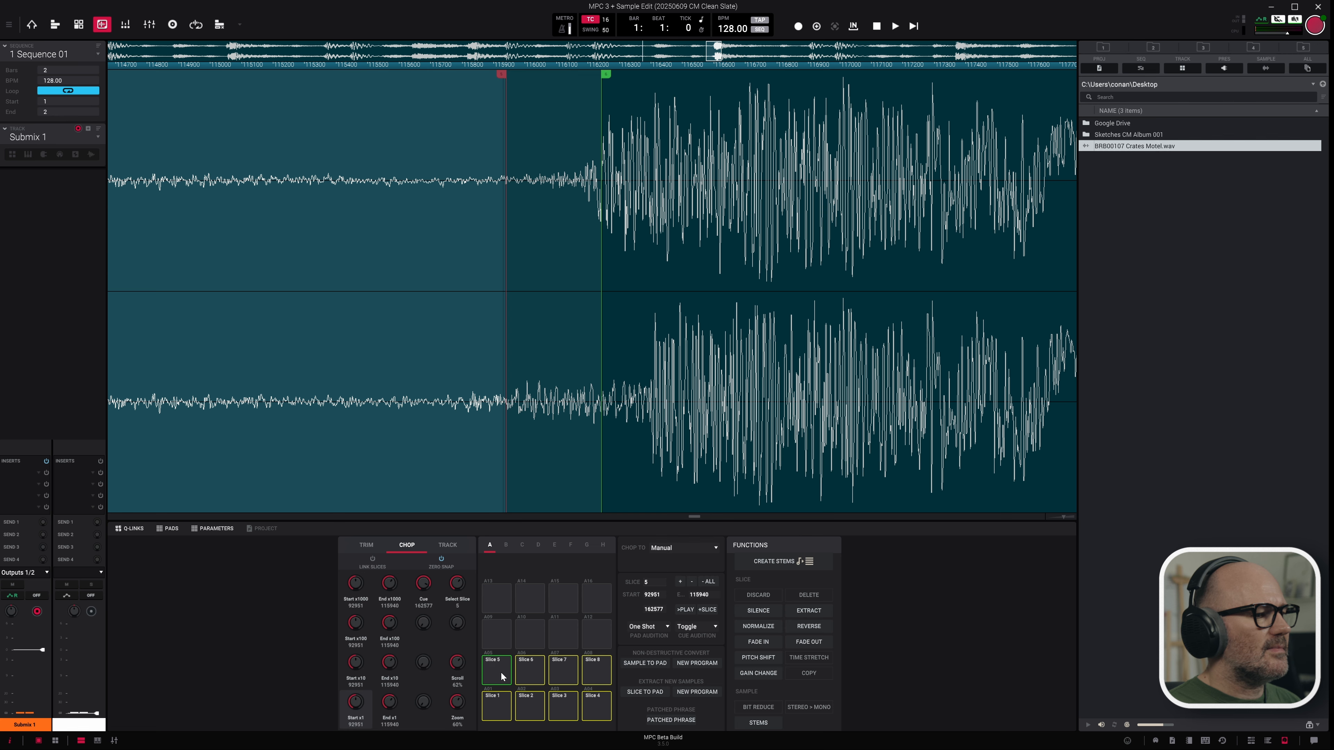
- Pull slice 7's end back to about 162485, just before the following hit, and select slice 8
{"action": "left_click", "coordinate": [524, 670]}
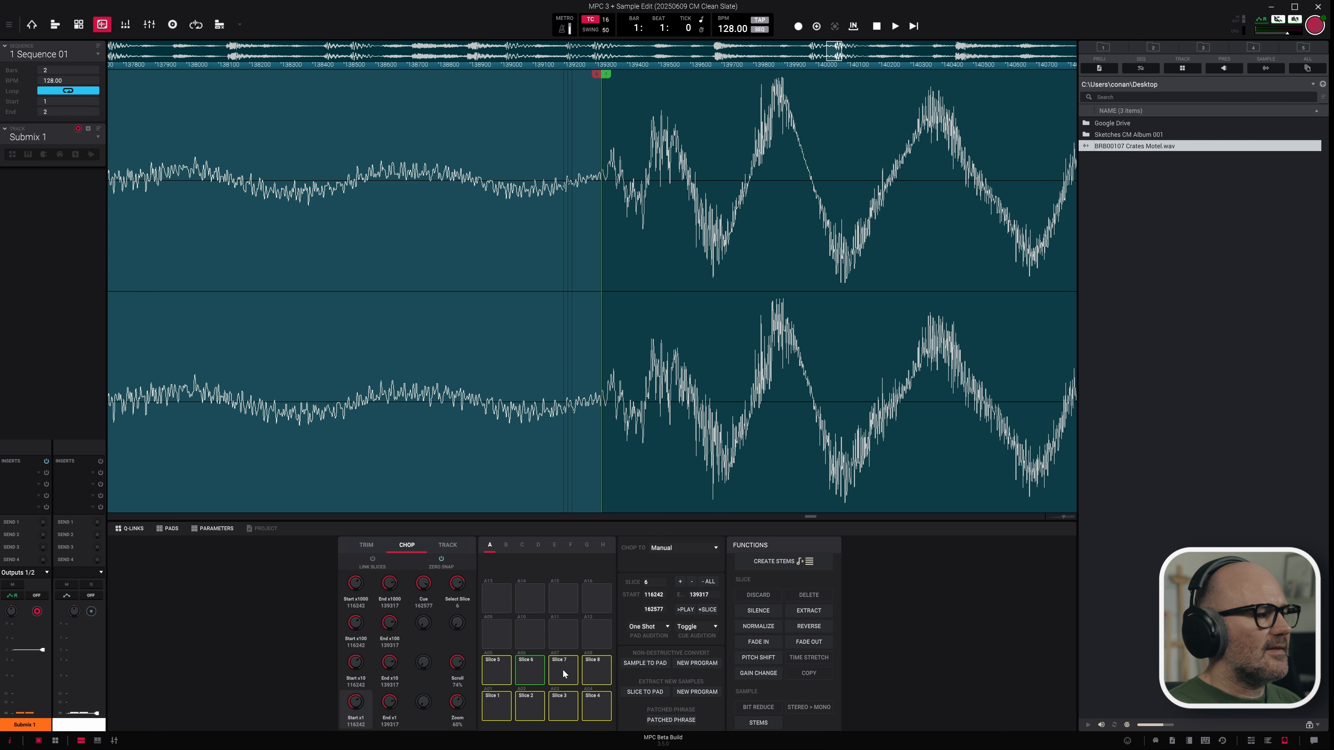
{"action": "left_click", "coordinate": [563, 674]}
{"action": "scroll", "coordinate": [575, 327], "scroll_direction": "down", "scroll_amount": 2}
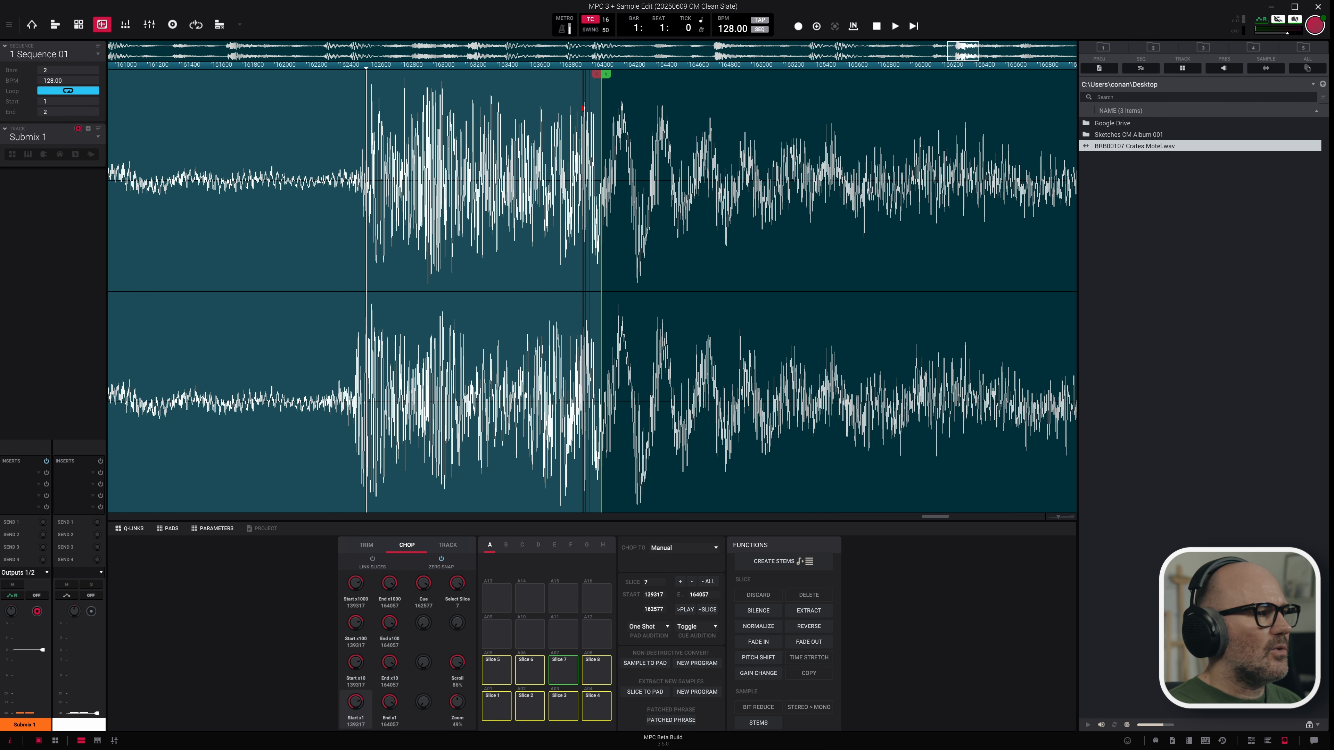
{"action": "scroll", "coordinate": [583, 109], "scroll_direction": "down", "scroll_amount": 2}
{"action": "left_click_drag", "start_coordinate": [597, 108], "coordinate": [469, 106]}
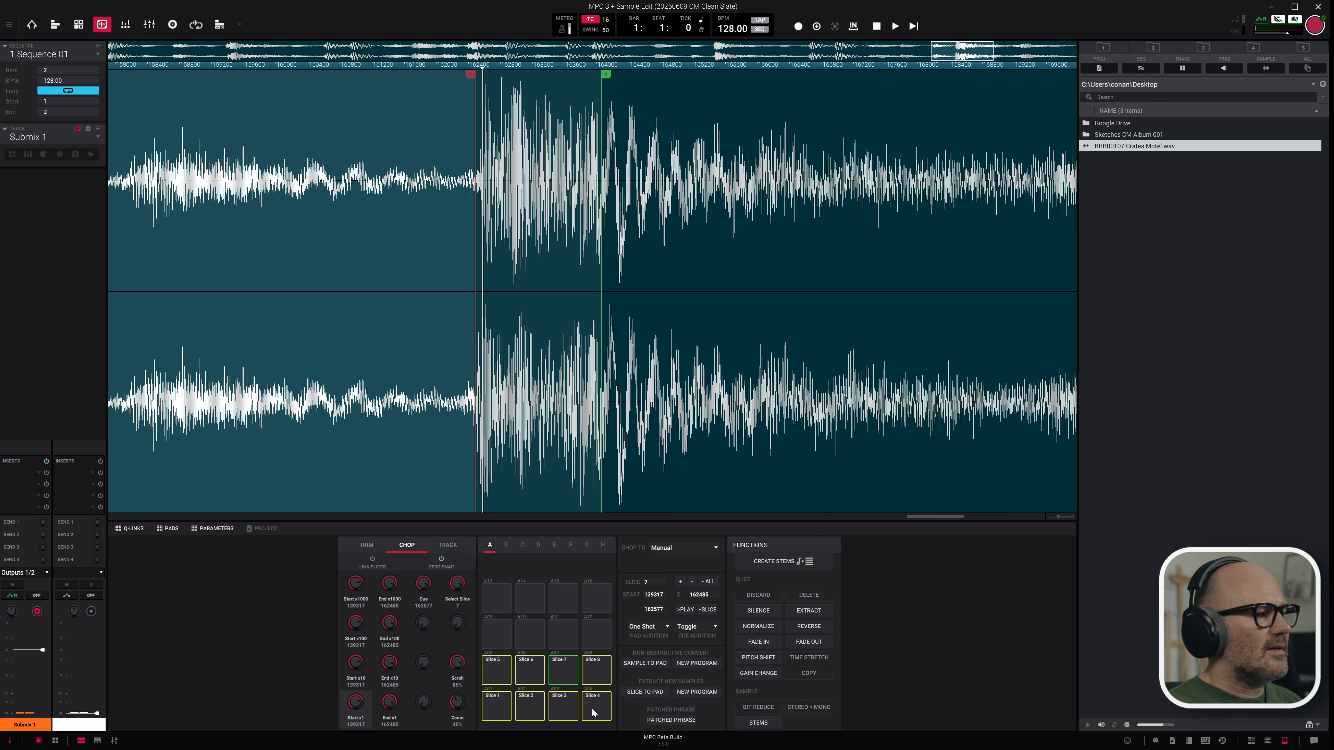
{"action": "left_click", "coordinate": [598, 674]}
{"action": "scroll", "coordinate": [644, 250], "scroll_direction": "down", "scroll_amount": 6}
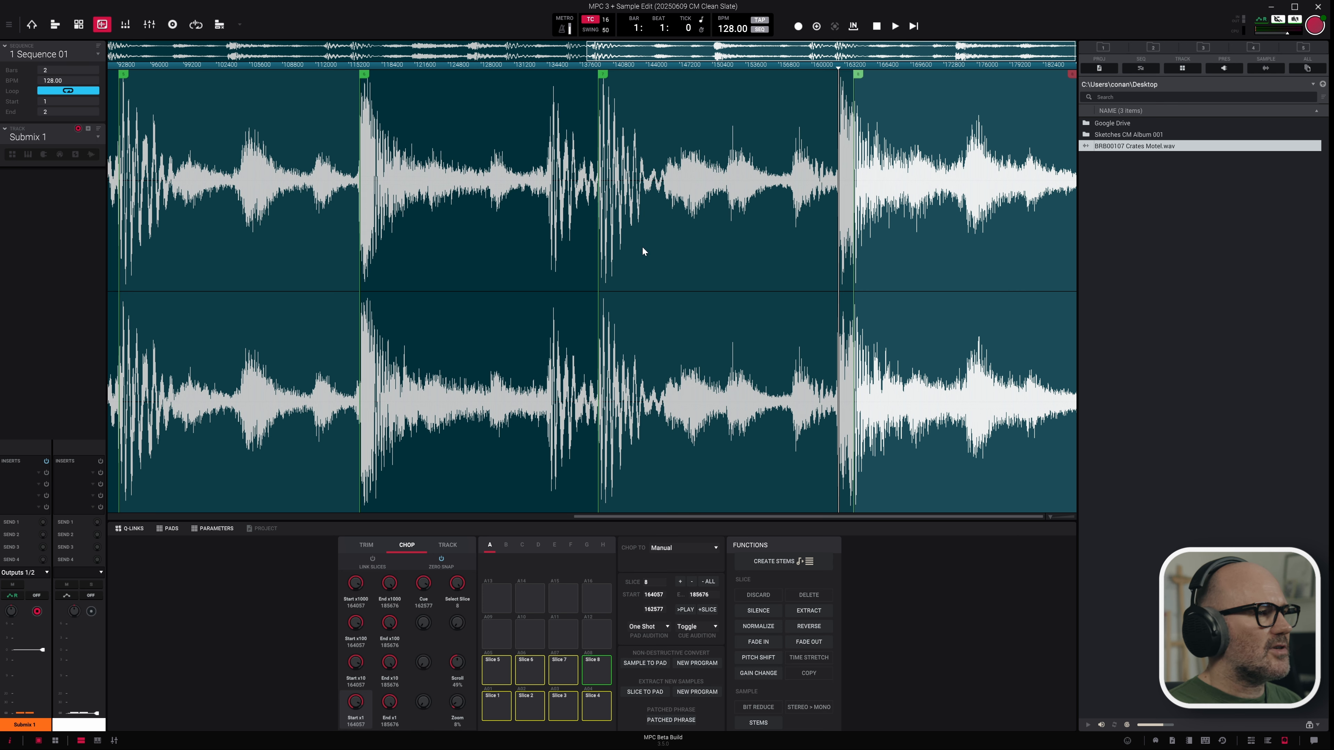
- Pull slice 8's start back to 162601, right at the onset of its transient, and audition the slice
{"action": "left_click_drag", "start_coordinate": [853, 70], "coordinate": [839, 70]}
{"action": "scroll", "coordinate": [838, 84], "scroll_direction": "up", "scroll_amount": 6}
{"action": "scroll", "coordinate": [612, 88], "scroll_direction": "up", "scroll_amount": 4}
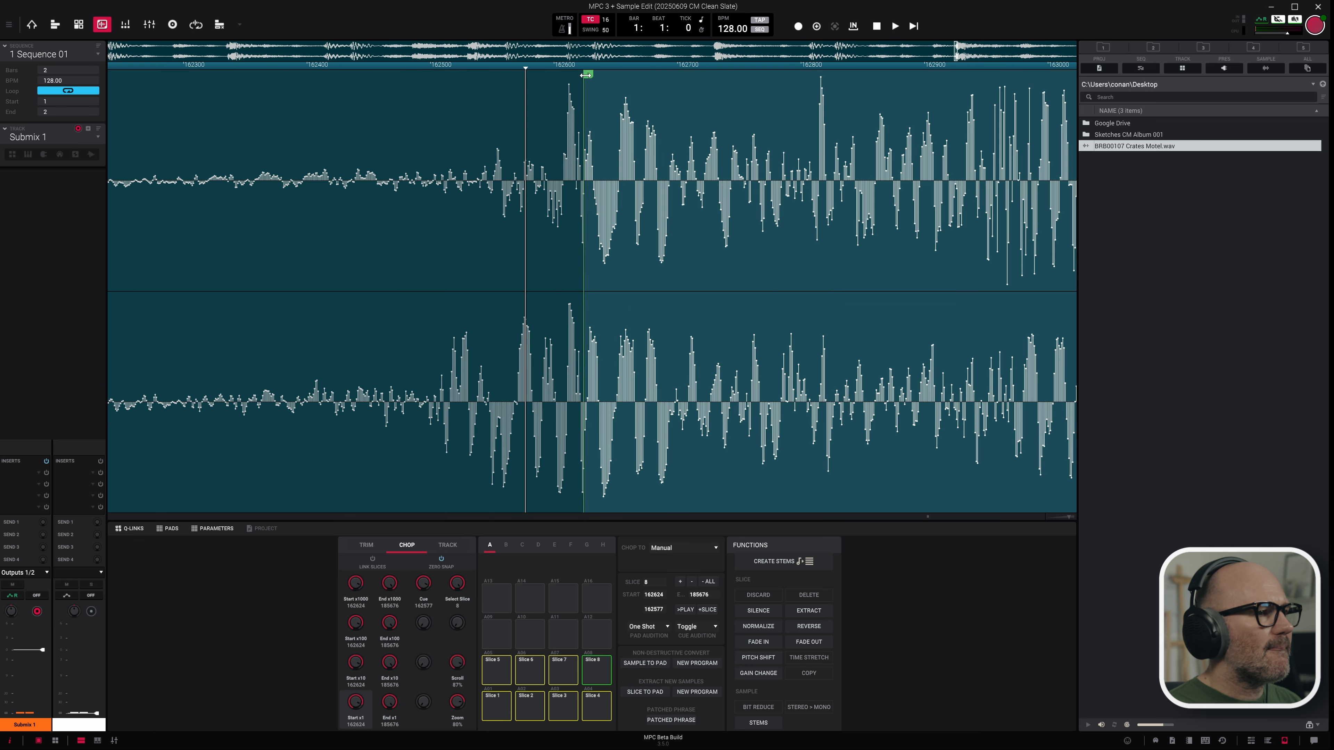
{"action": "left_click_drag", "start_coordinate": [591, 74], "coordinate": [560, 74]}
{"action": "left_click", "coordinate": [598, 674]}
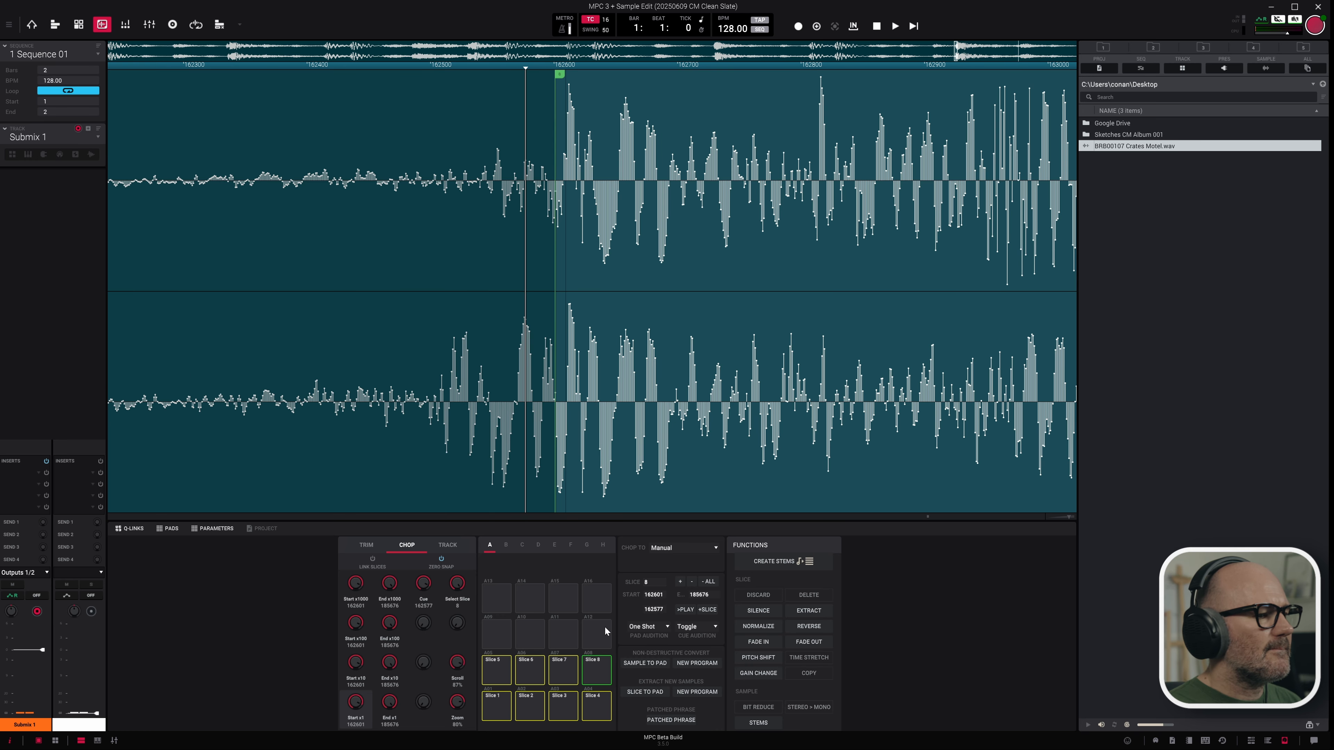
- Audition slices 1 through 8 in order to check the chops
{"action": "scroll", "coordinate": [627, 377], "scroll_direction": "down", "scroll_amount": 10}
{"action": "left_click", "coordinate": [496, 707]}
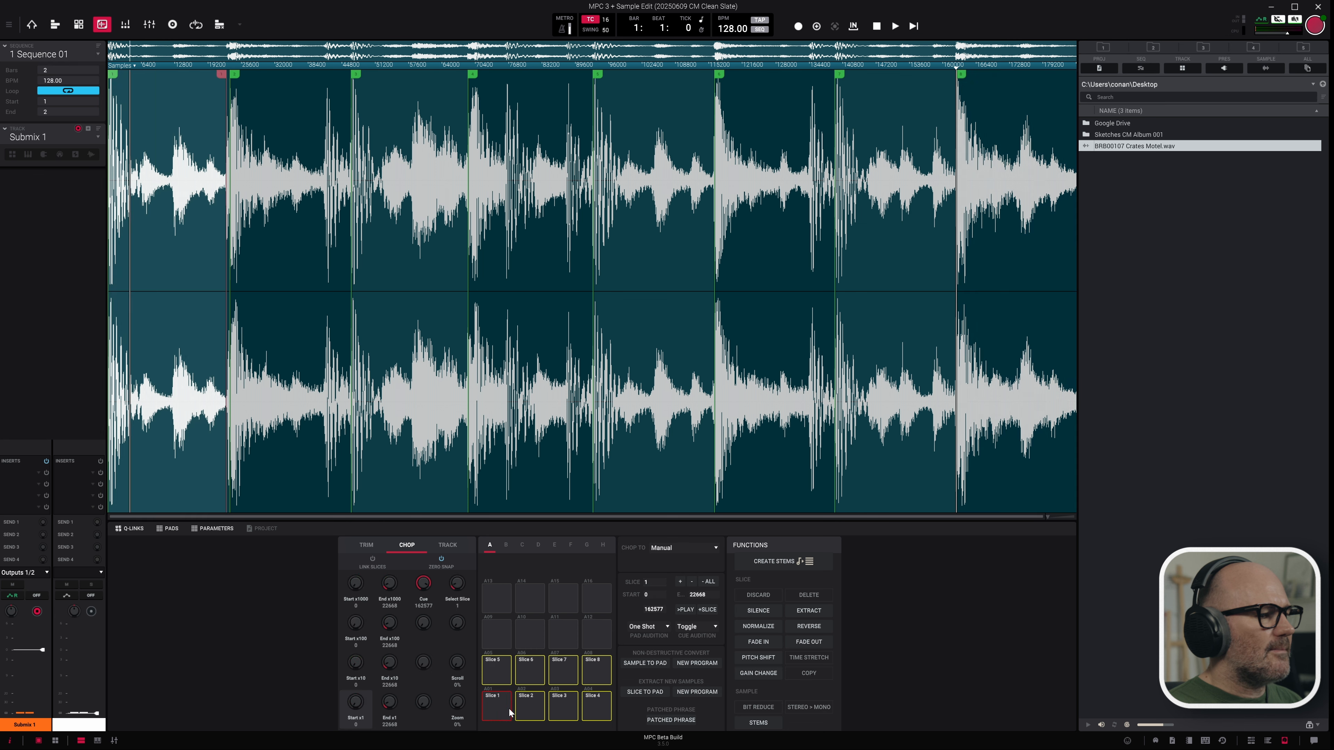
{"action": "left_click", "coordinate": [528, 704]}
{"action": "left_click", "coordinate": [562, 707]}
{"action": "left_click", "coordinate": [596, 707]}
{"action": "left_click", "coordinate": [496, 671]}
{"action": "left_click", "coordinate": [530, 671]}
{"action": "left_click", "coordinate": [563, 671]}
{"action": "left_click", "coordinate": [595, 678]}
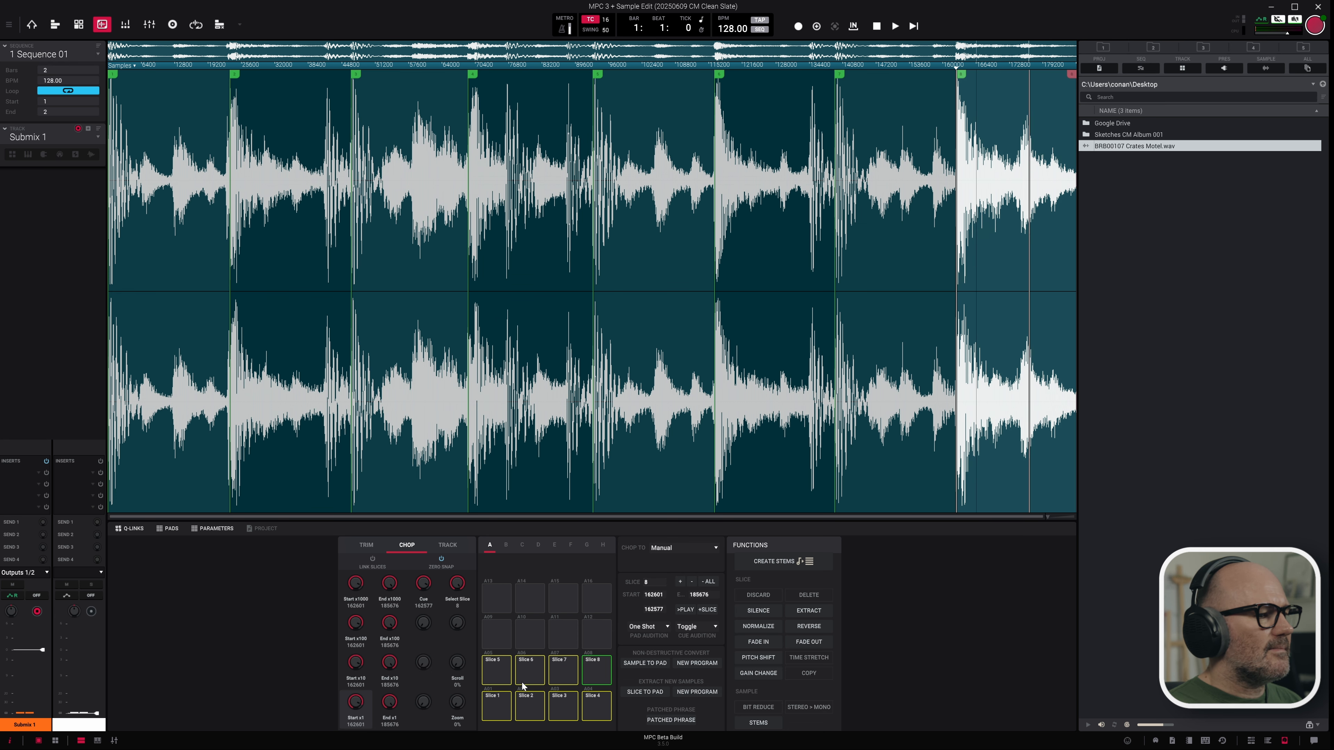
- Replay slice 5 and examine its start point up close against the waveform, and audition slice 7
{"action": "left_click", "coordinate": [496, 671]}
{"action": "scroll", "coordinate": [608, 158], "scroll_direction": "up", "scroll_amount": 8}
{"action": "scroll", "coordinate": [609, 115], "scroll_direction": "down", "scroll_amount": 8}
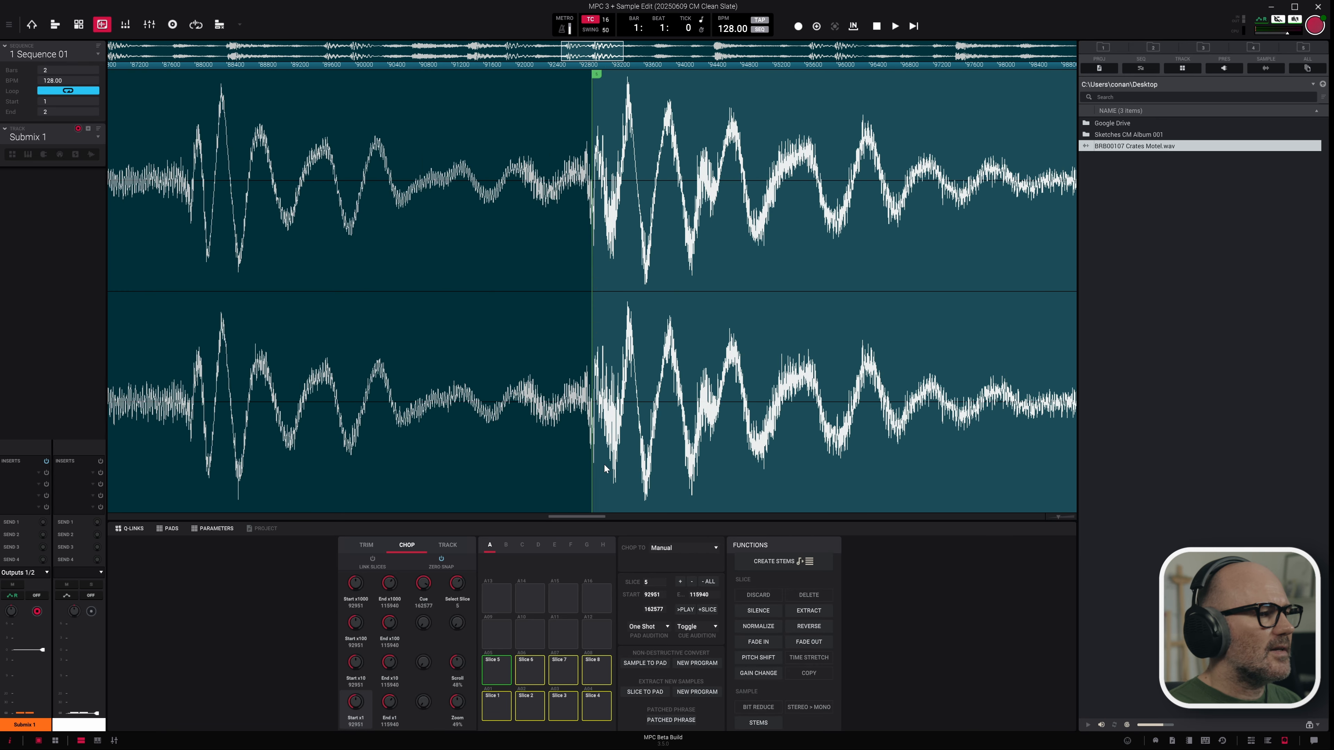
{"action": "left_click", "coordinate": [563, 671]}
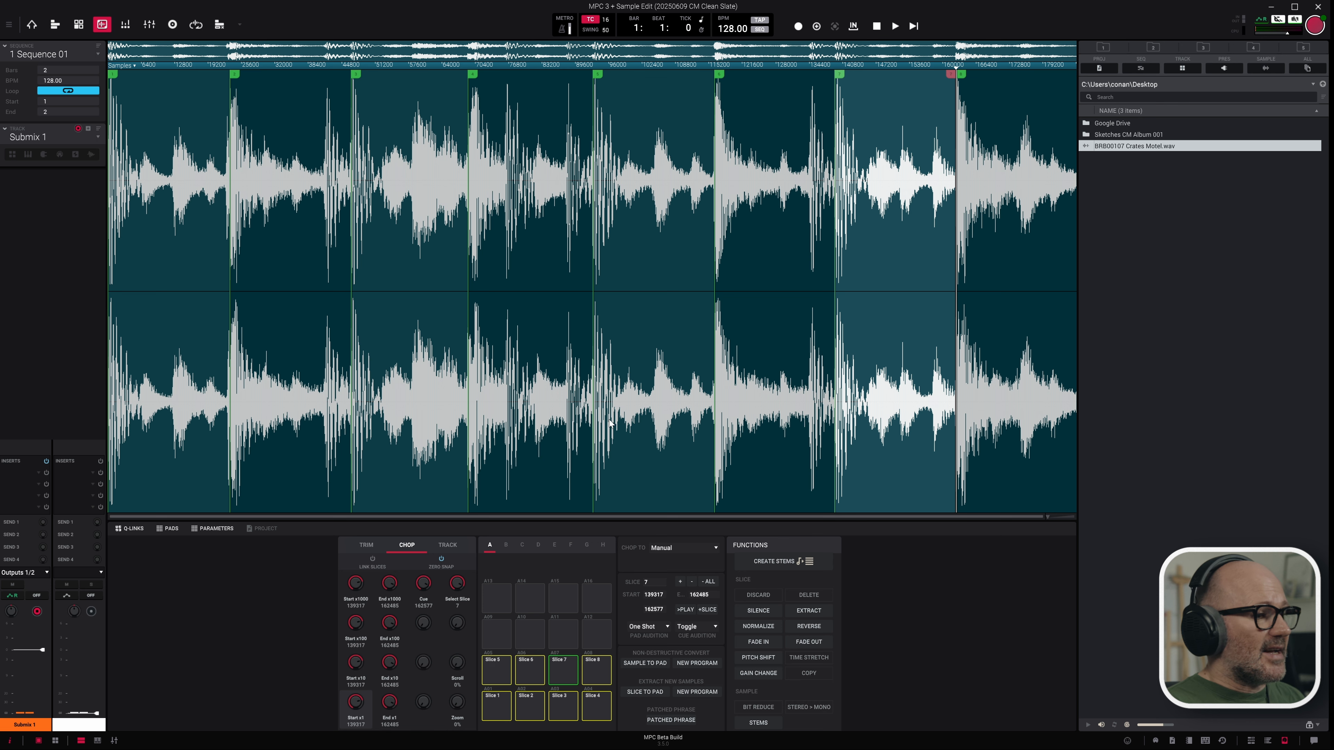
- Convert the slices to a new drum track using slices, with Pad Parameters as the slice type
{"action": "left_click", "coordinate": [645, 693]}
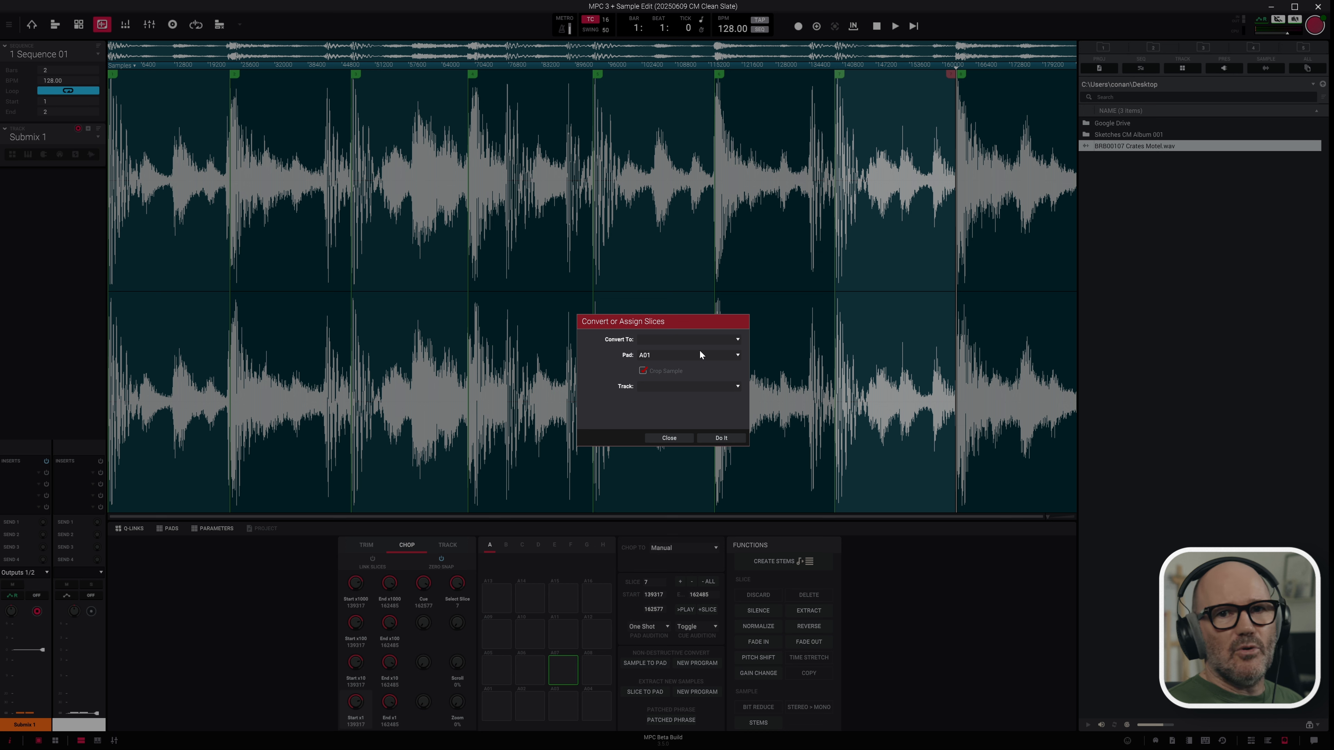
{"action": "left_click", "coordinate": [717, 340]}
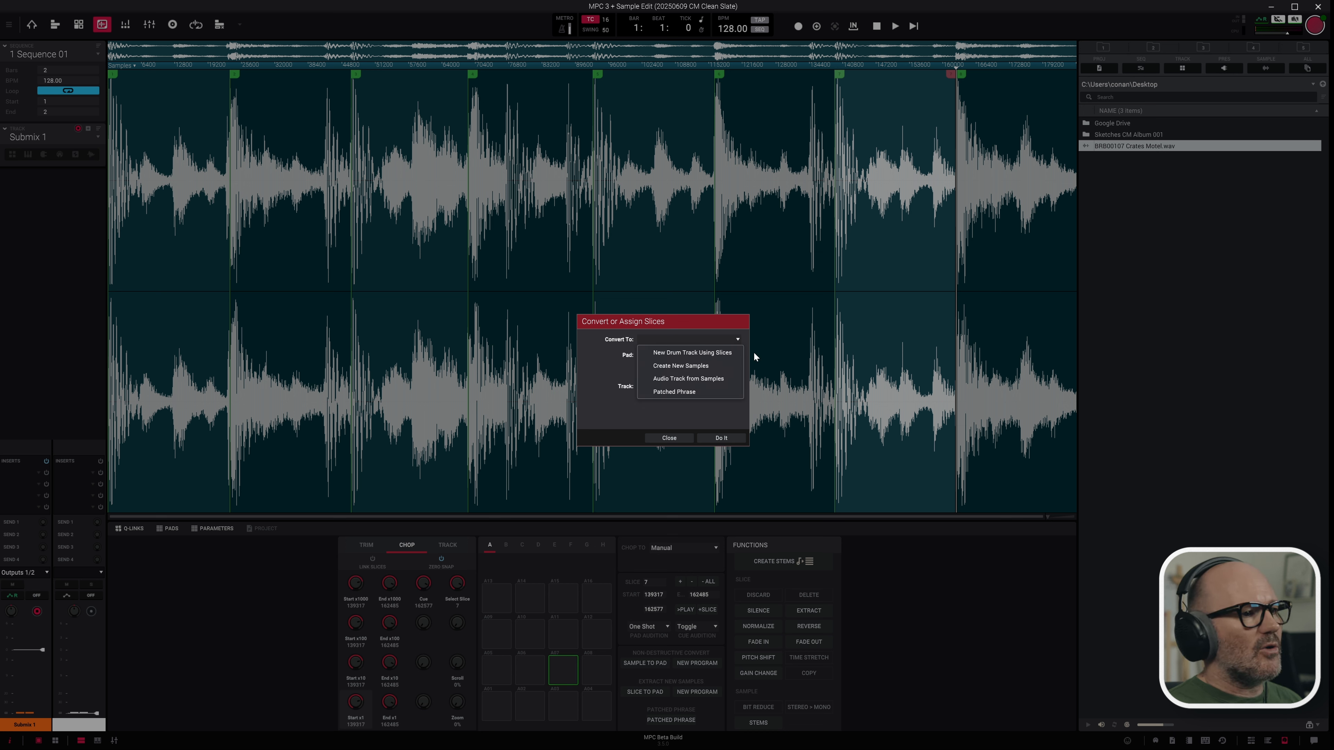
{"action": "left_click", "coordinate": [710, 353]}
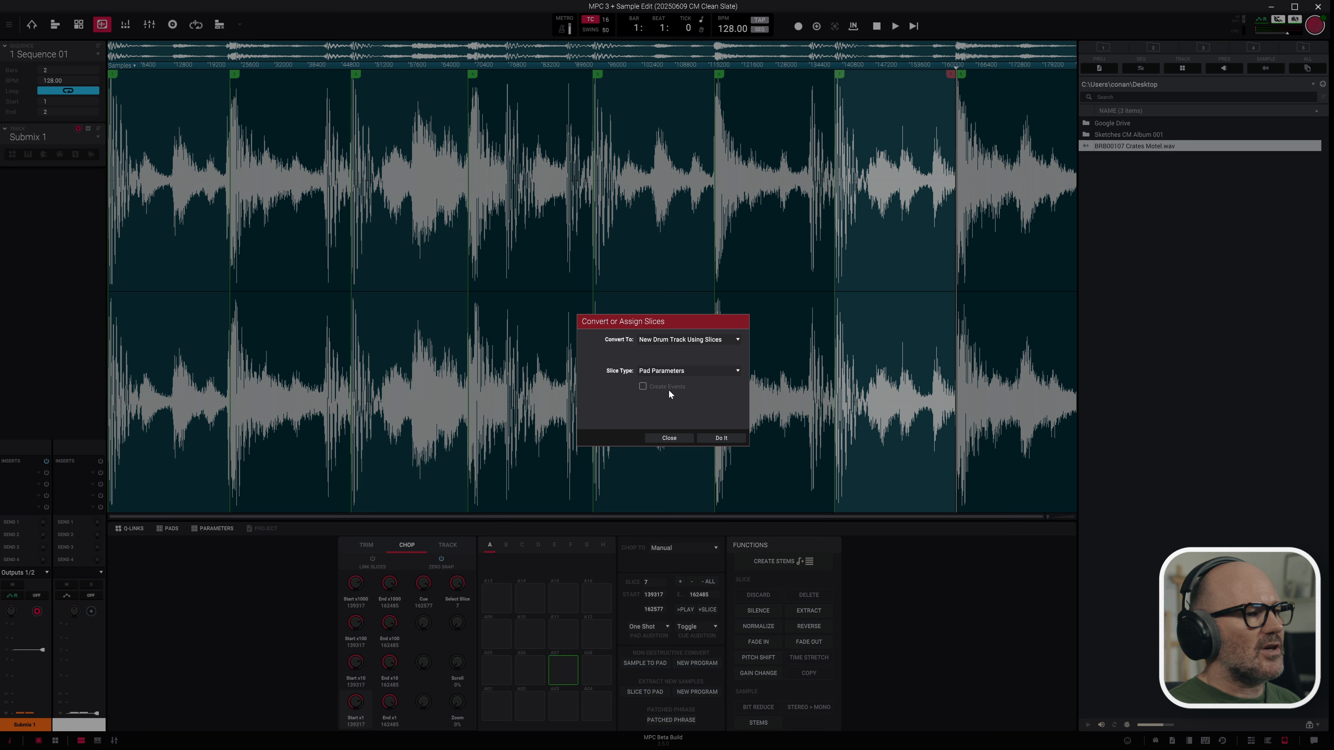
{"action": "left_click", "coordinate": [723, 371]}
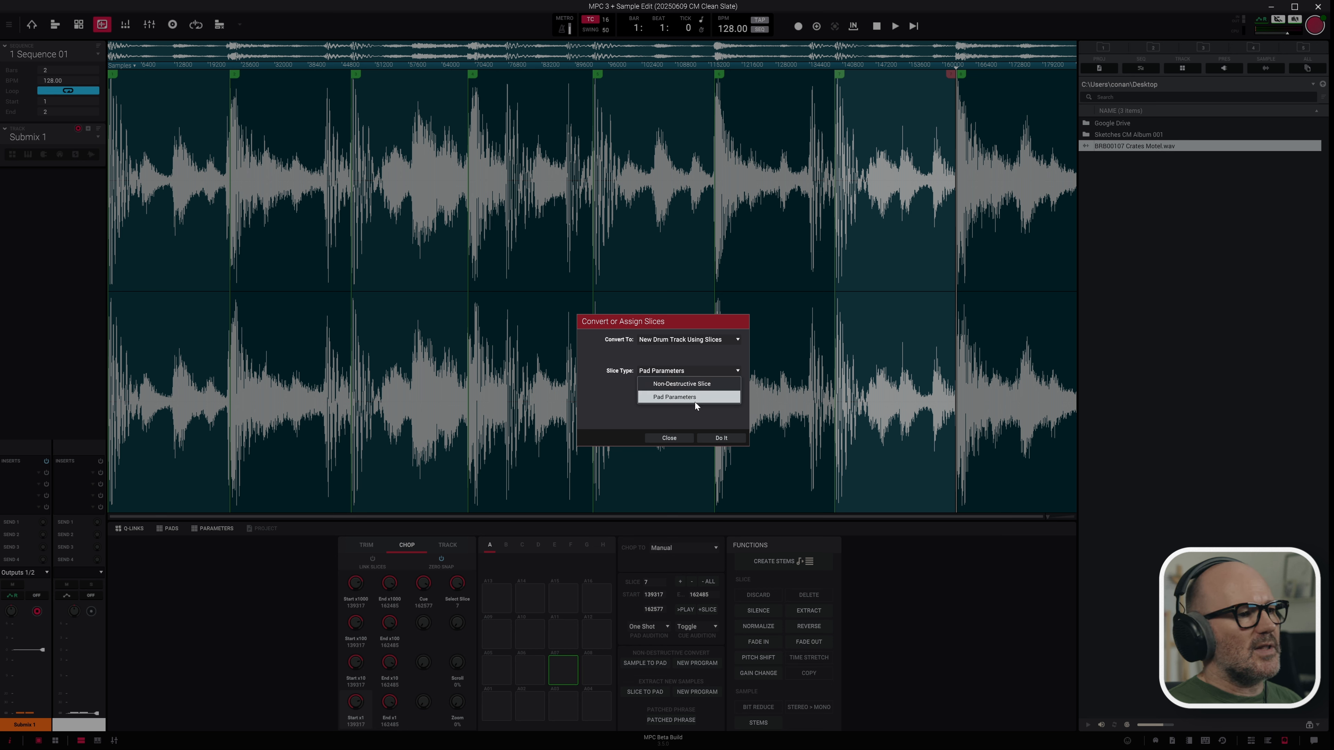
{"action": "left_click", "coordinate": [684, 398]}
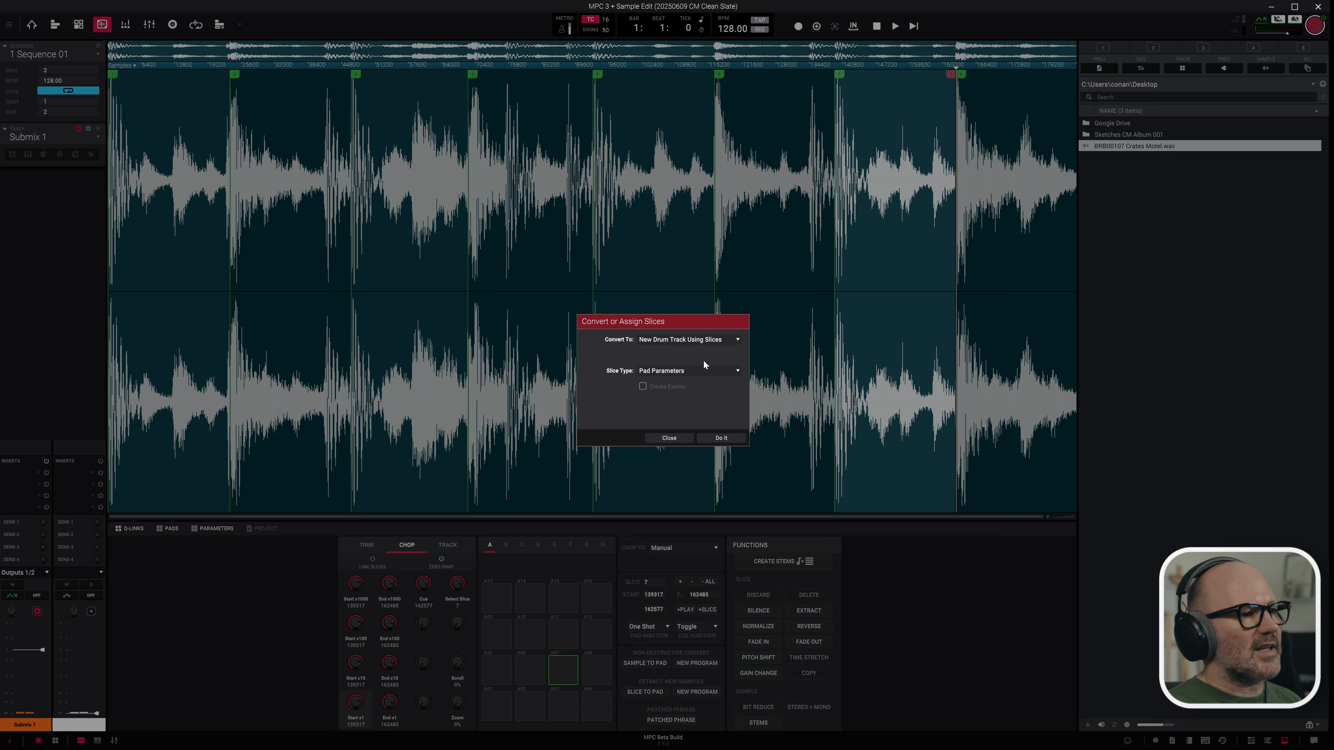
{"action": "left_click", "coordinate": [723, 438]}
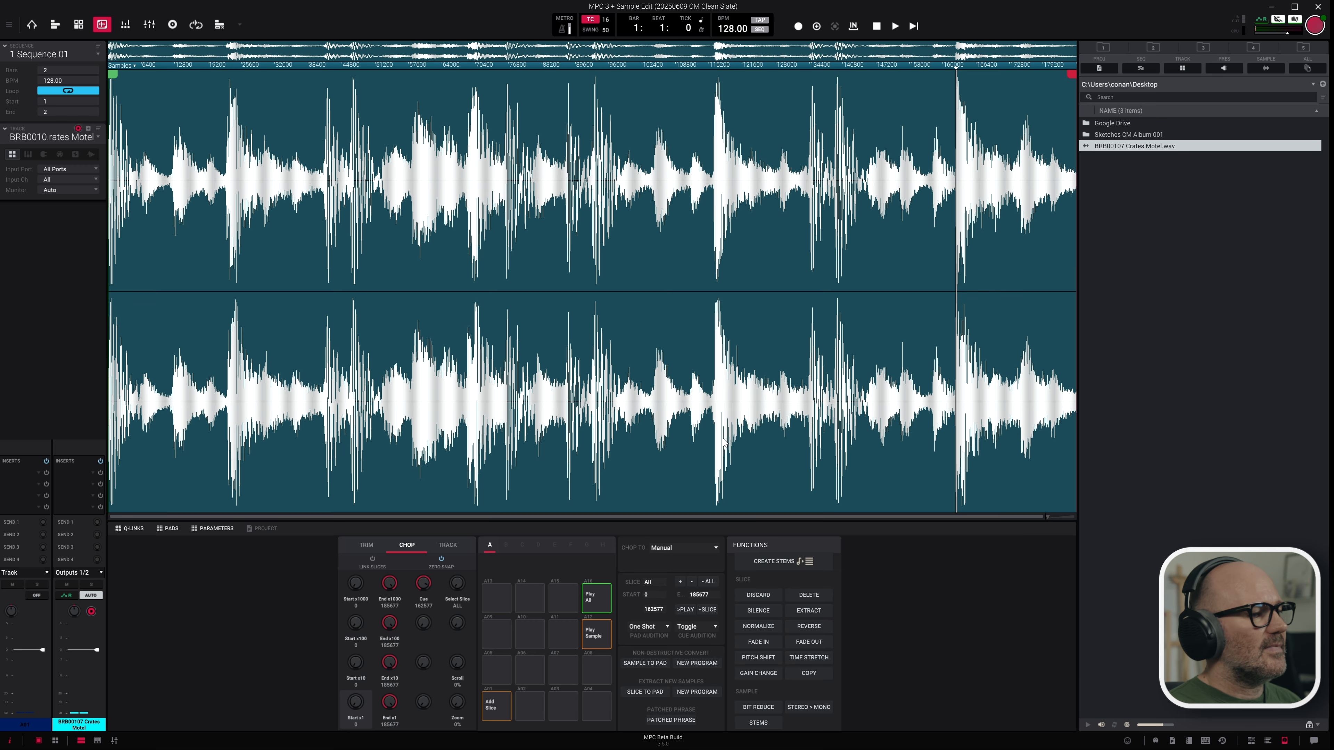
- Open the new drum track in the arrange grid and audition its slices on pads A01 to A04
{"action": "left_click", "coordinate": [55, 24]}
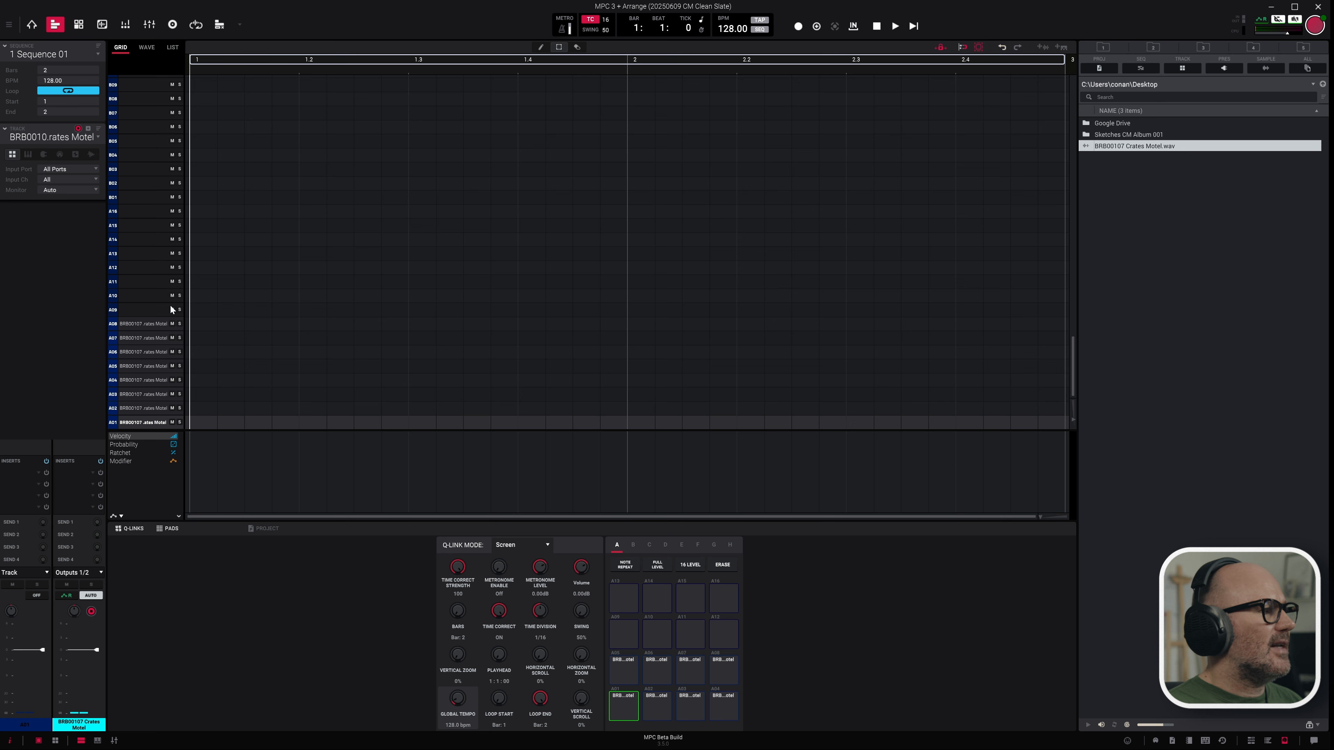
{"action": "left_click", "coordinate": [633, 709]}
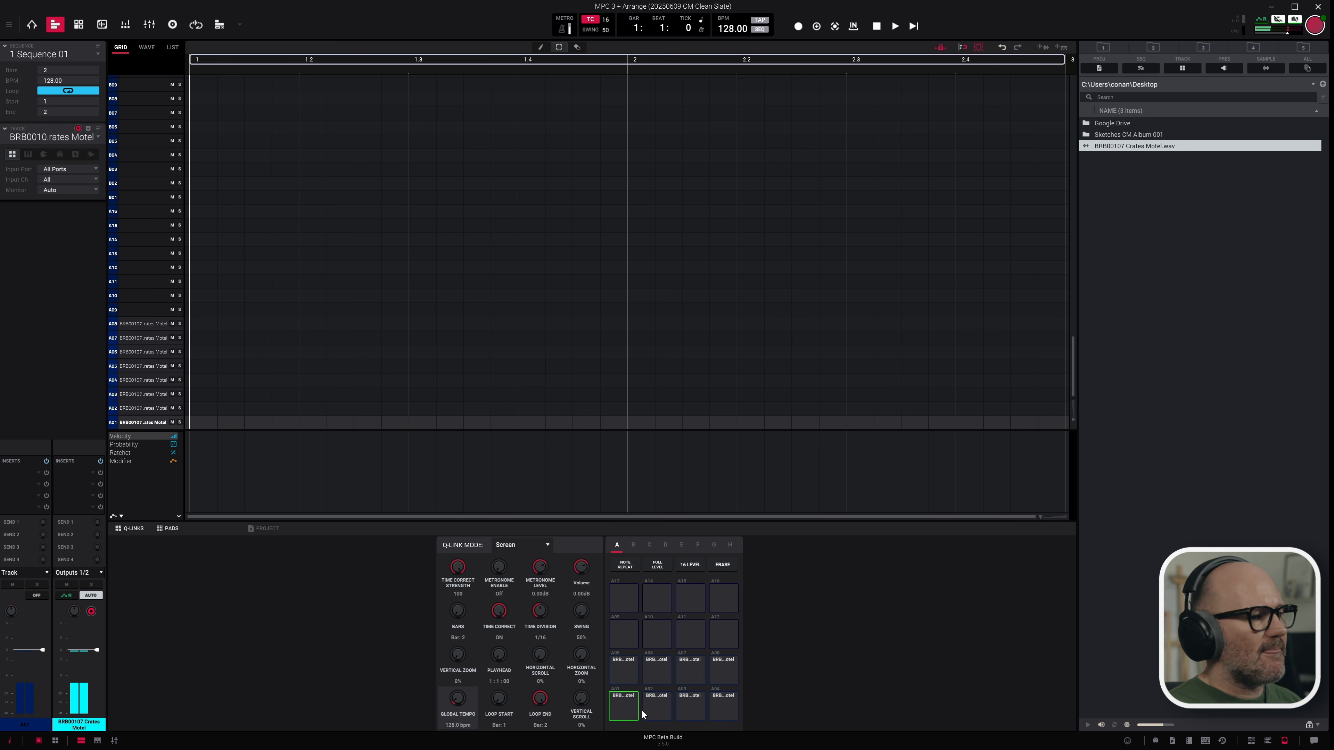
{"action": "left_click", "coordinate": [656, 708]}
{"action": "left_click", "coordinate": [691, 708]}
{"action": "left_click", "coordinate": [725, 707]}
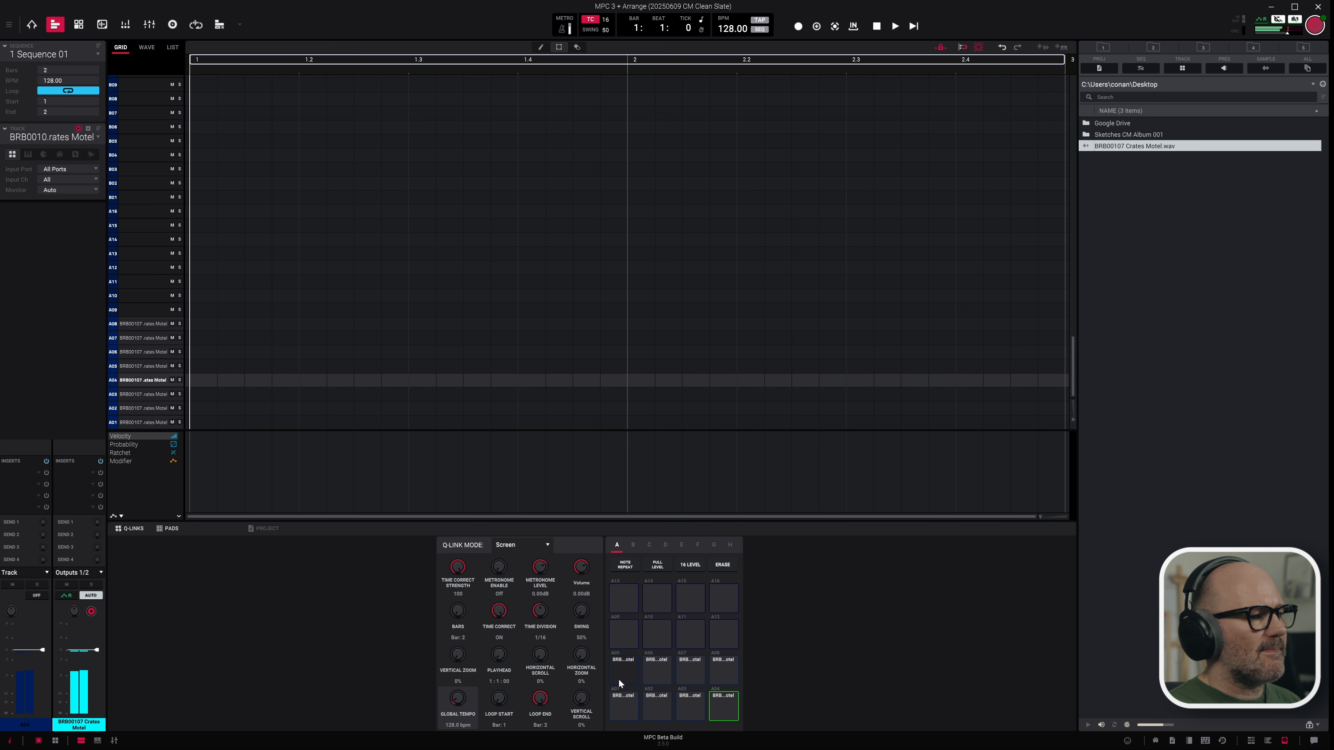